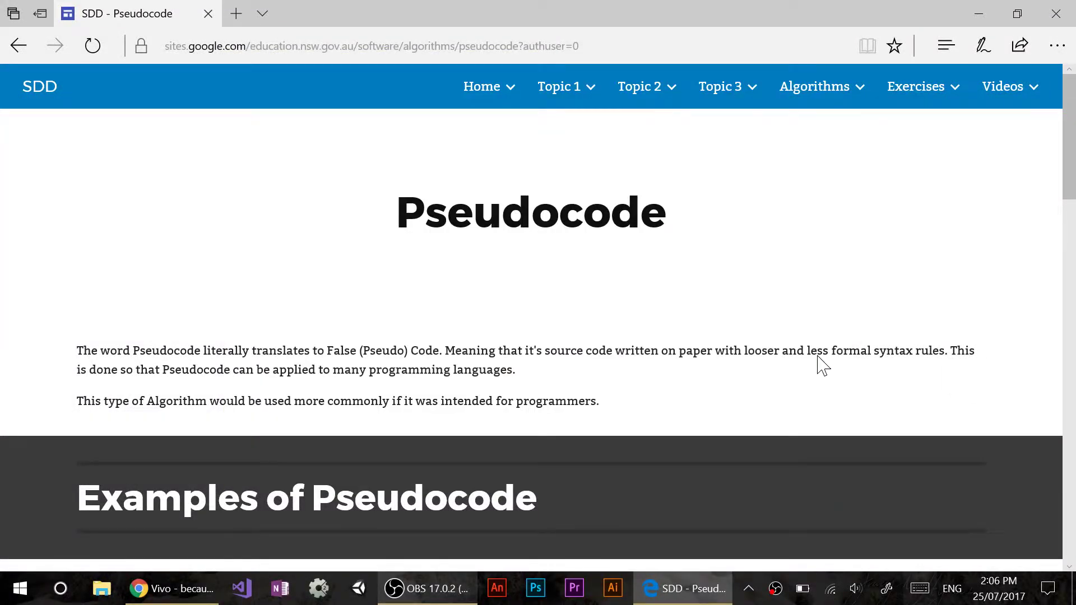
Scroll down the Pseudocode page to the AddNums and GetString examples
scroll(821, 365, "down", 7)
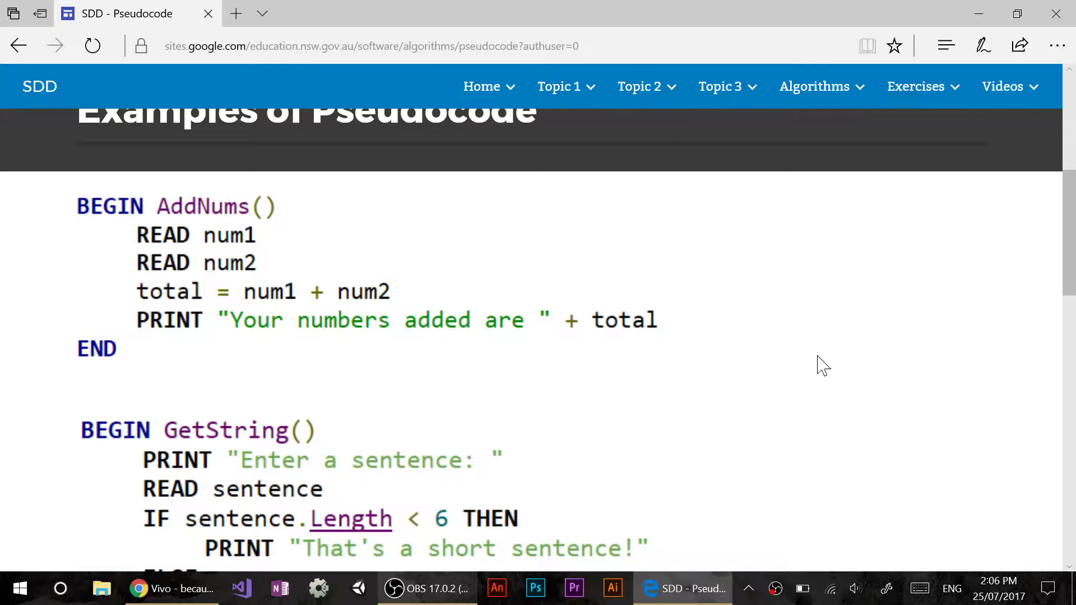
scroll(821, 366, "down", 4)
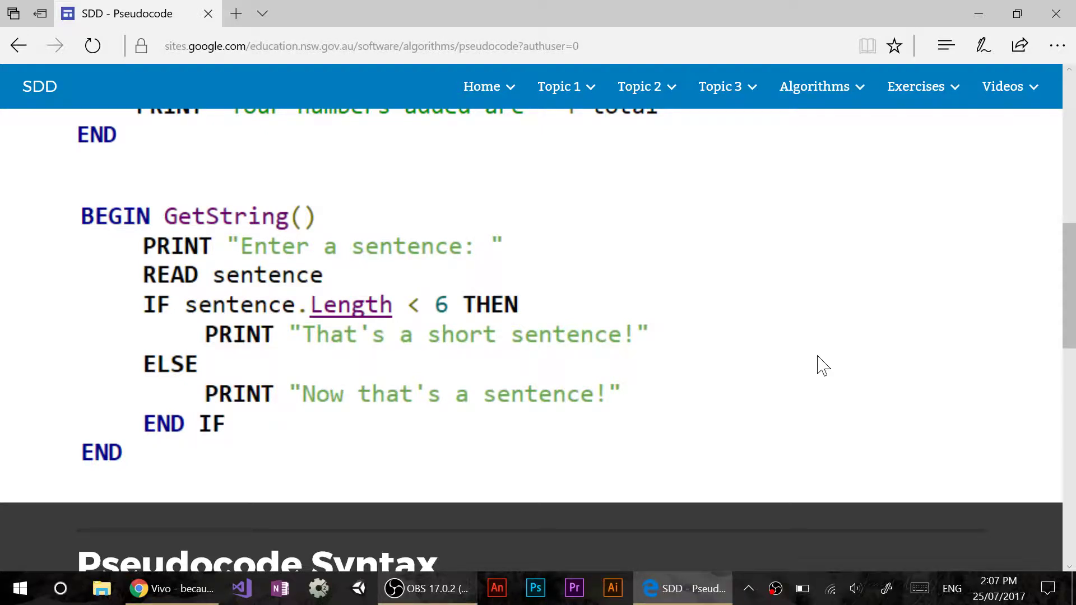
Go to Algorithms > Flowcharts and enlarge the intro recommending a pencil or draw.io
left_click(816, 87)
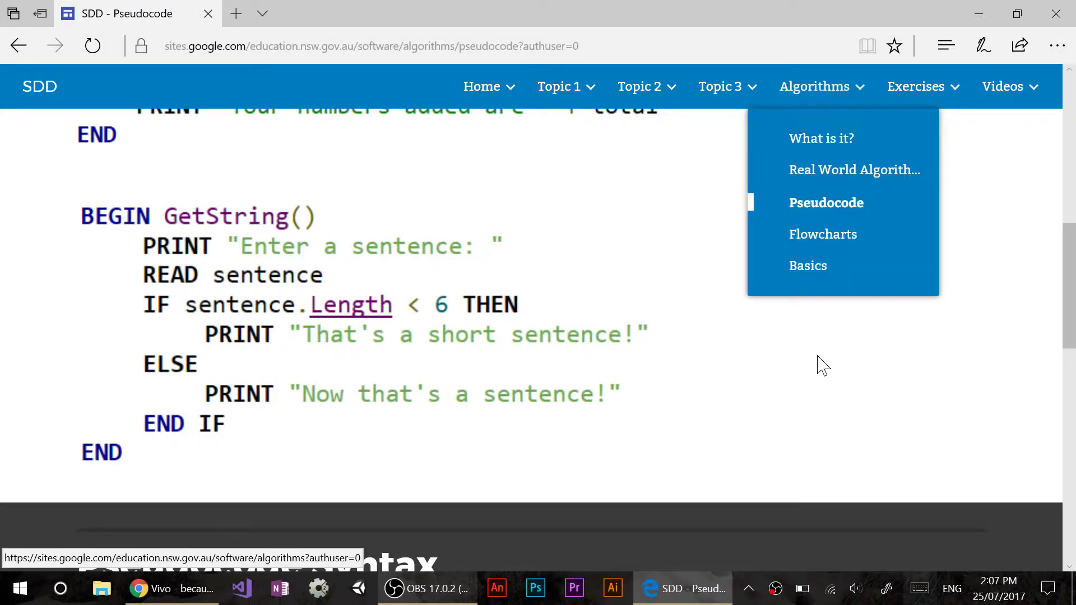
left_click(823, 233)
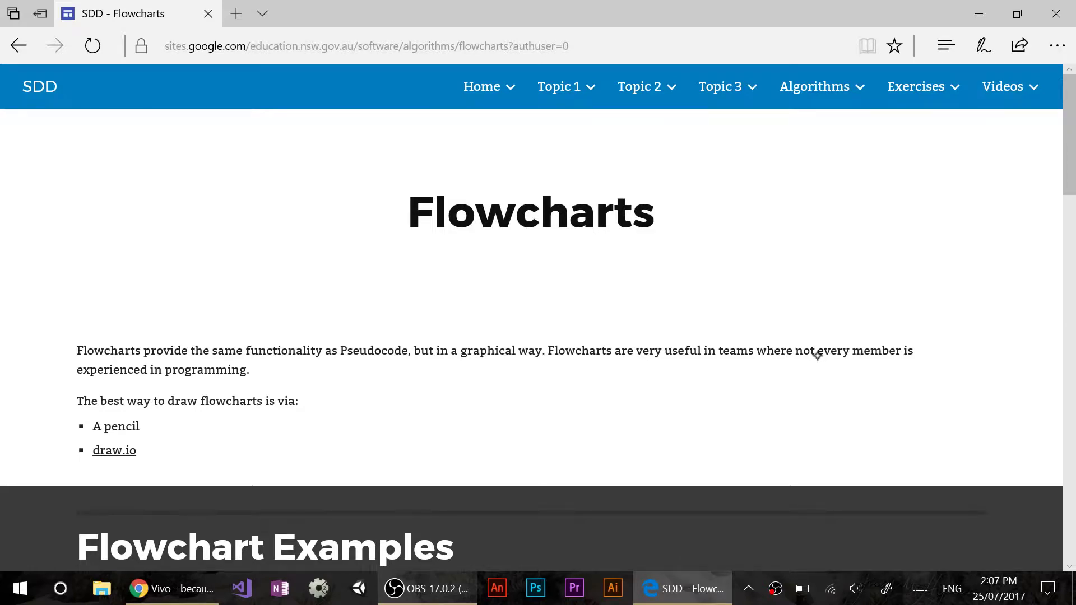
scroll(817, 356, "down", 1)
scroll(818, 355, "up", 8)
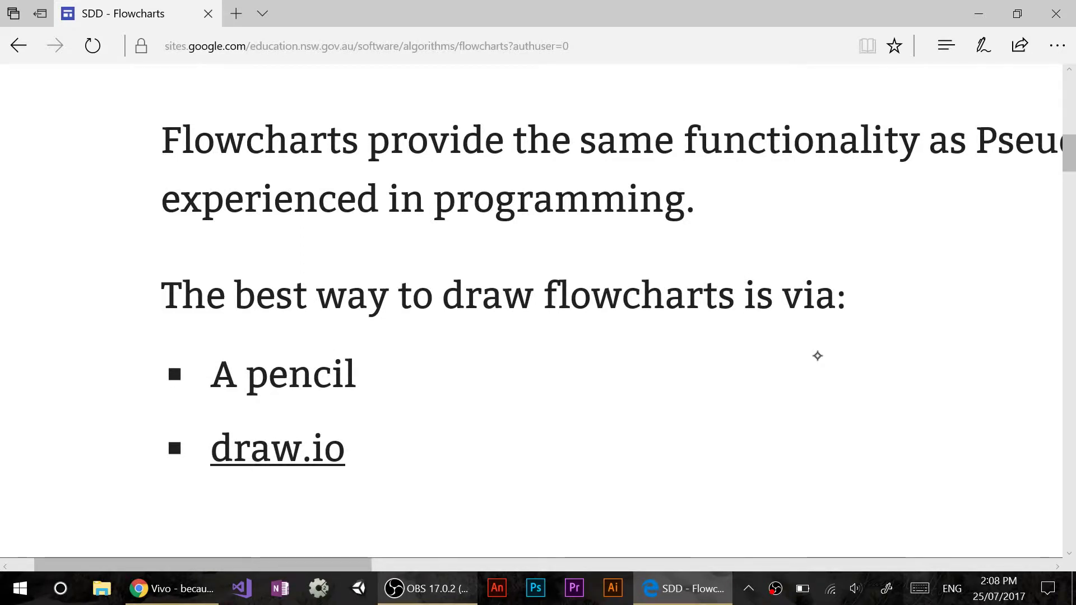
scroll(818, 356, "down", 1)
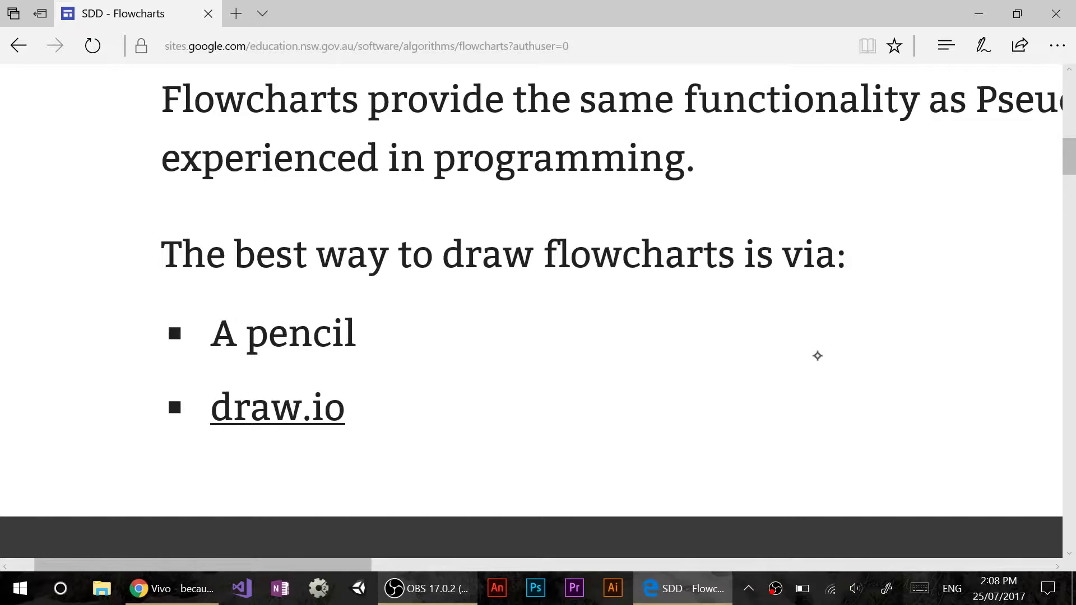
Launch draw.io from the link and create a blank Untitled Diagram.xml saved to Device
left_click(277, 407)
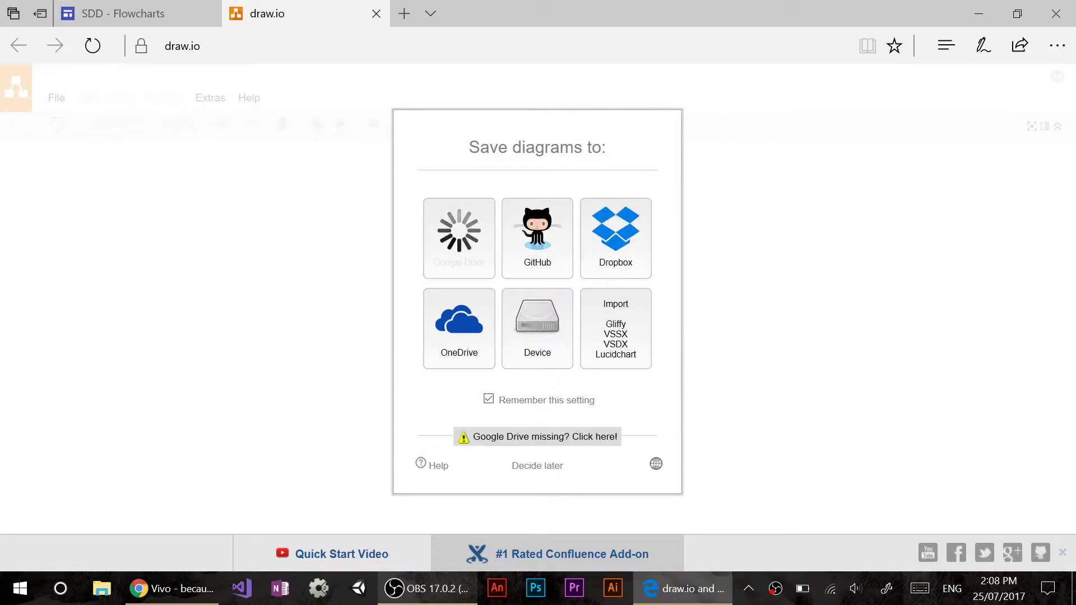
left_click(537, 329)
left_click(537, 248)
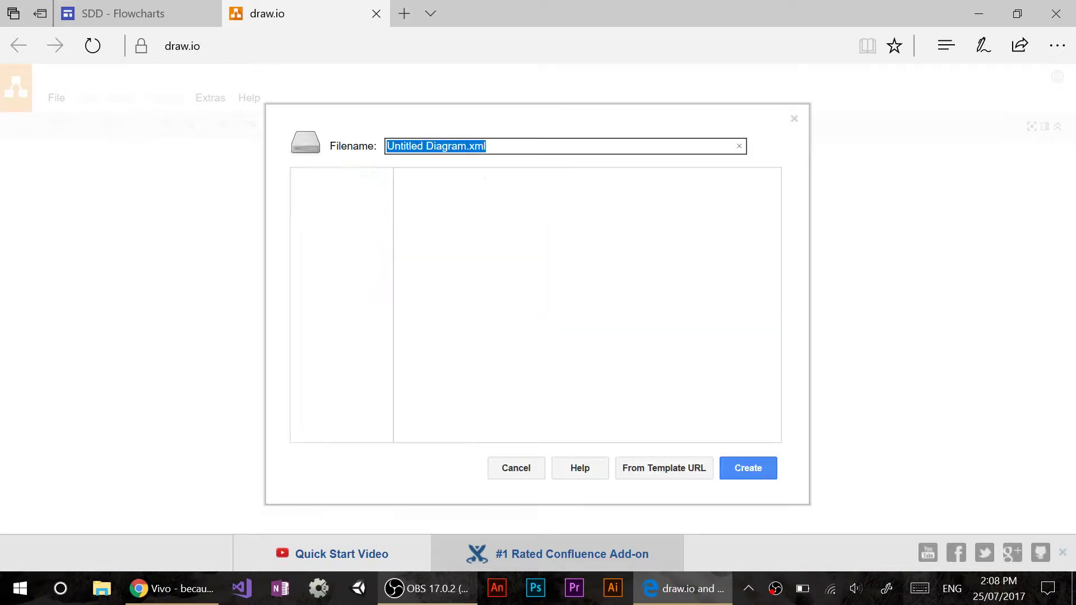
key("Return")
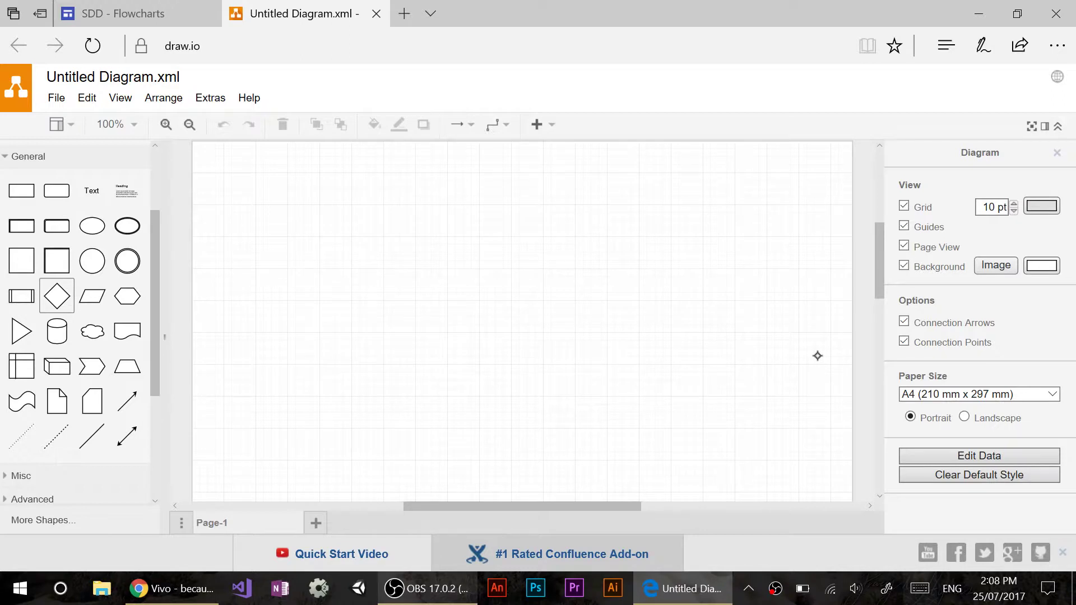
Draw a rectangle labelled 'hello' and clone it below with a connecting arrow
left_click_drag(22, 190, 535, 243)
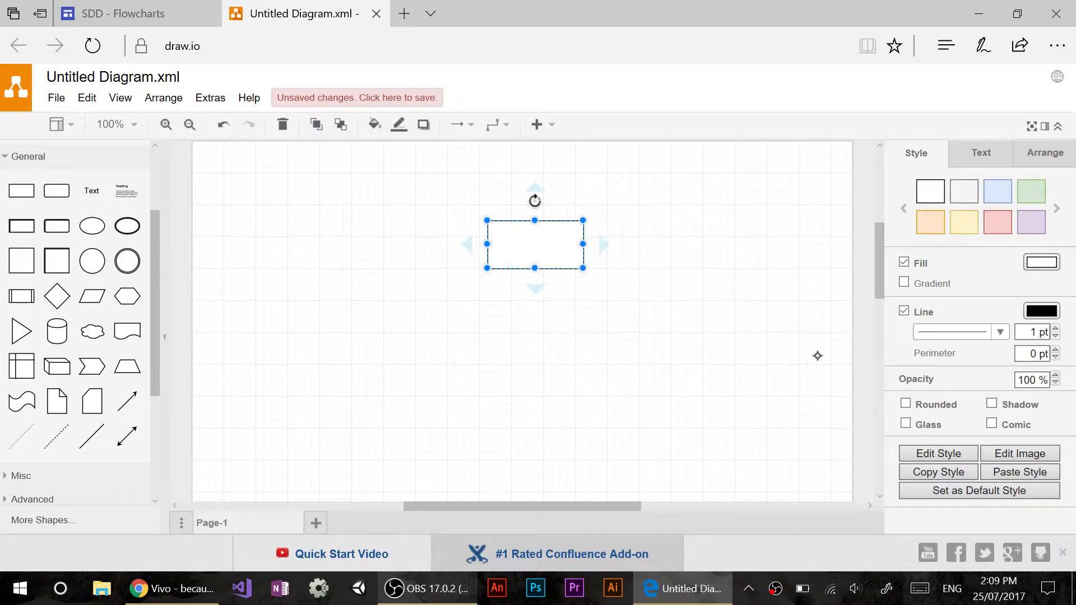
key("F2")
type("w")
key("BackSpace")
type("hello")
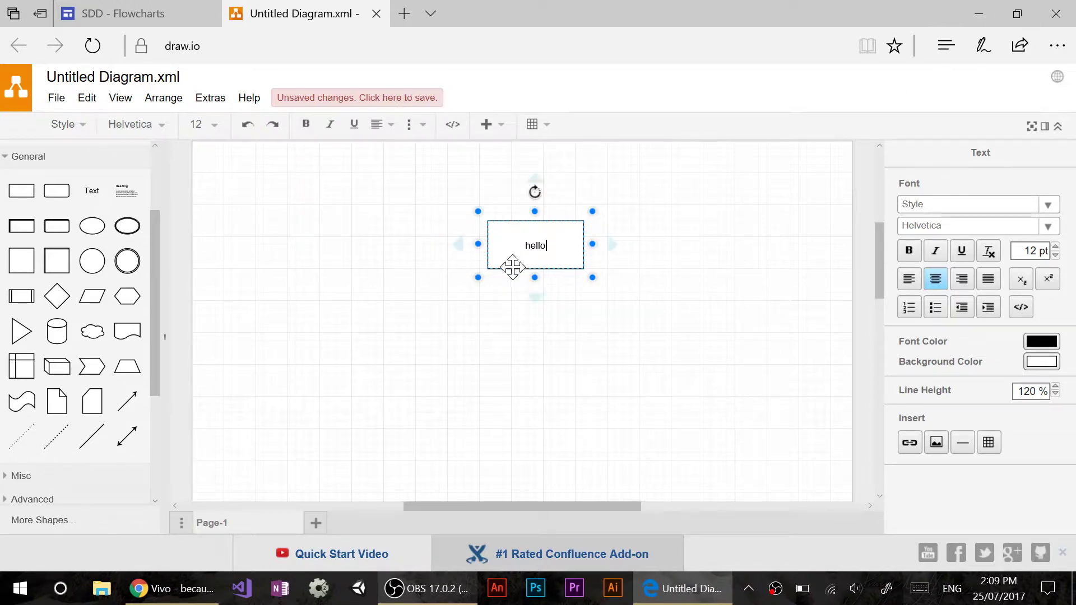
left_click(538, 297)
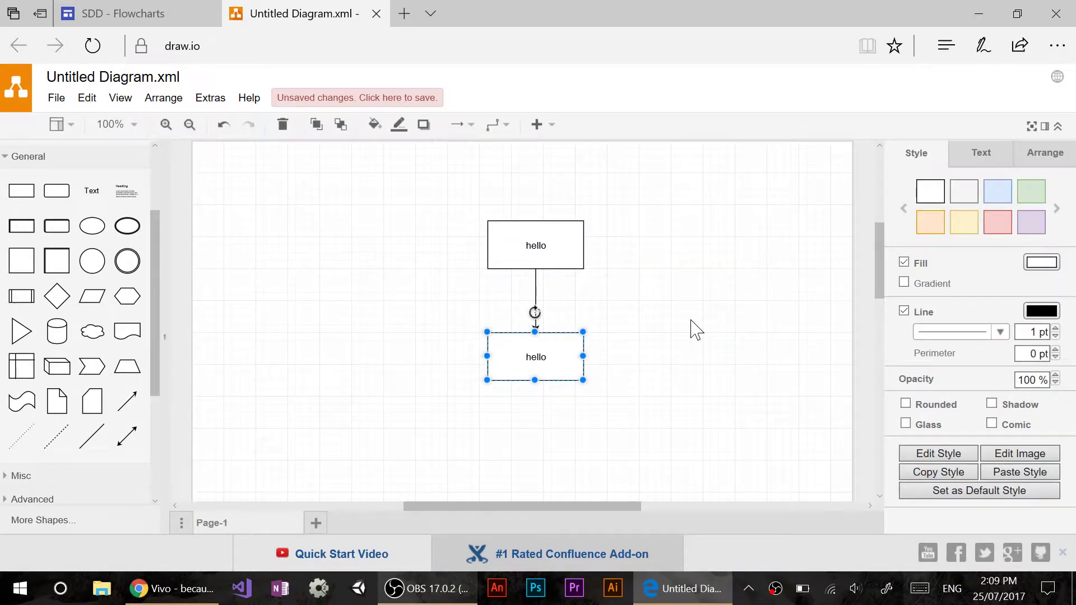
left_click(695, 330)
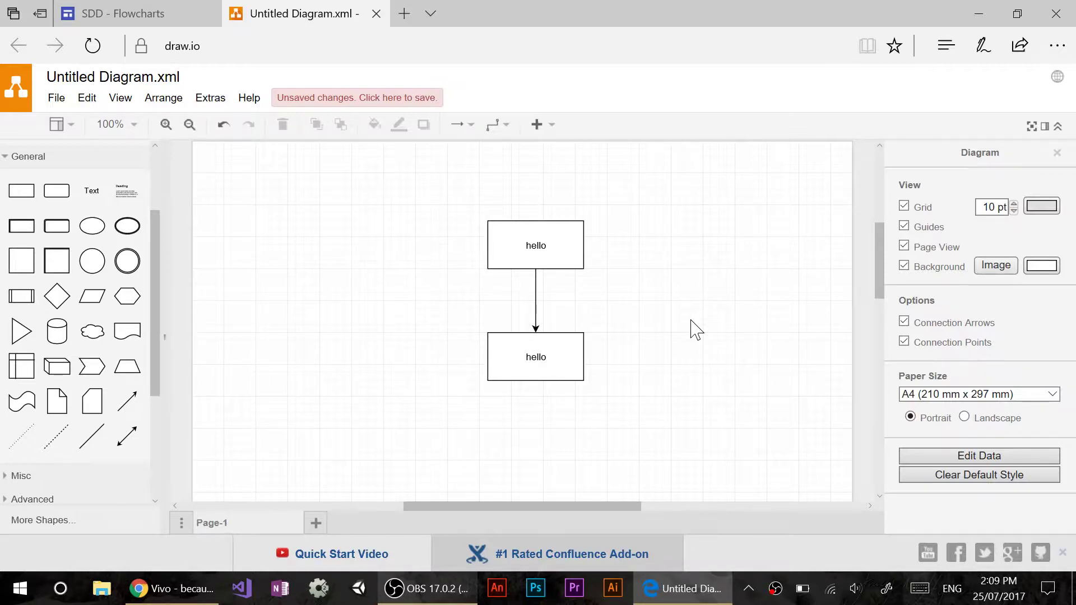
Open the lower hello box's actions and label editor, leaving it unchanged
right_click(696, 331)
key("Tab")
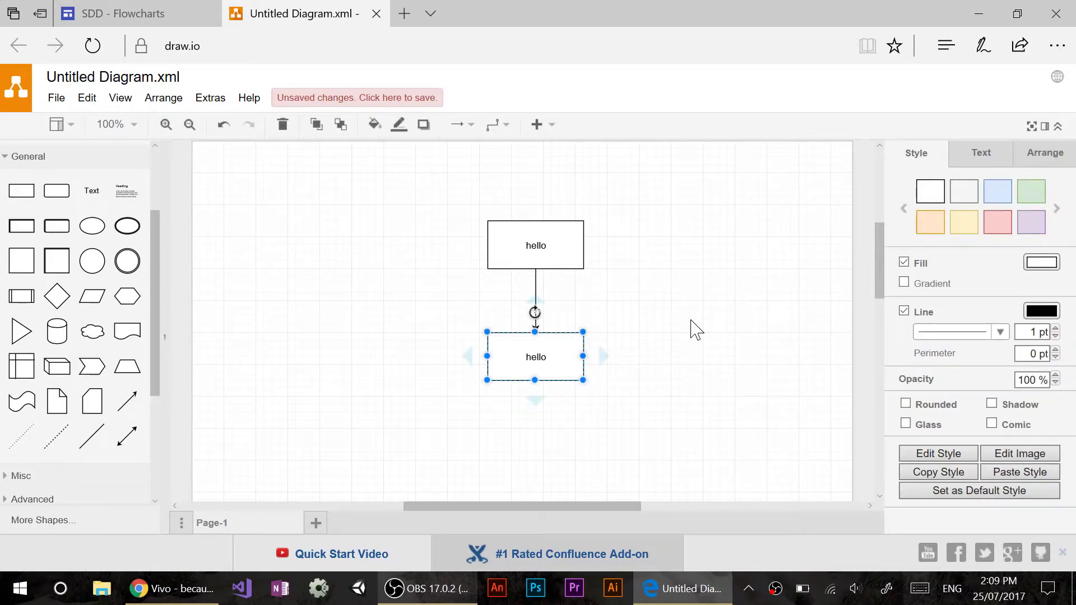
key("ctrl+shift+r")
key("ctrl+shift+r")
right_click(574, 343)
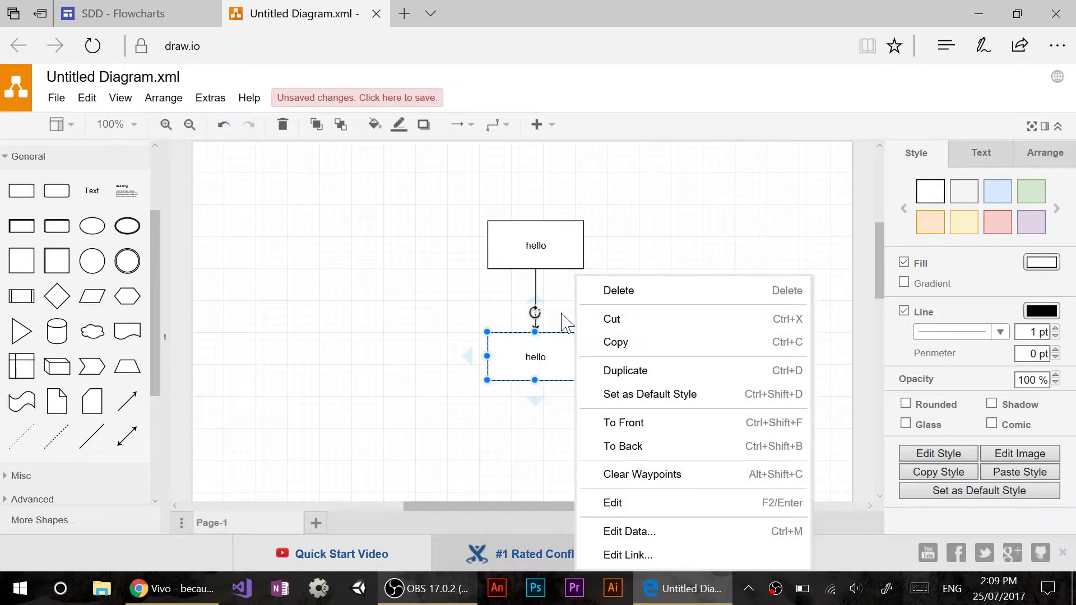
left_click(763, 506)
left_click(680, 368)
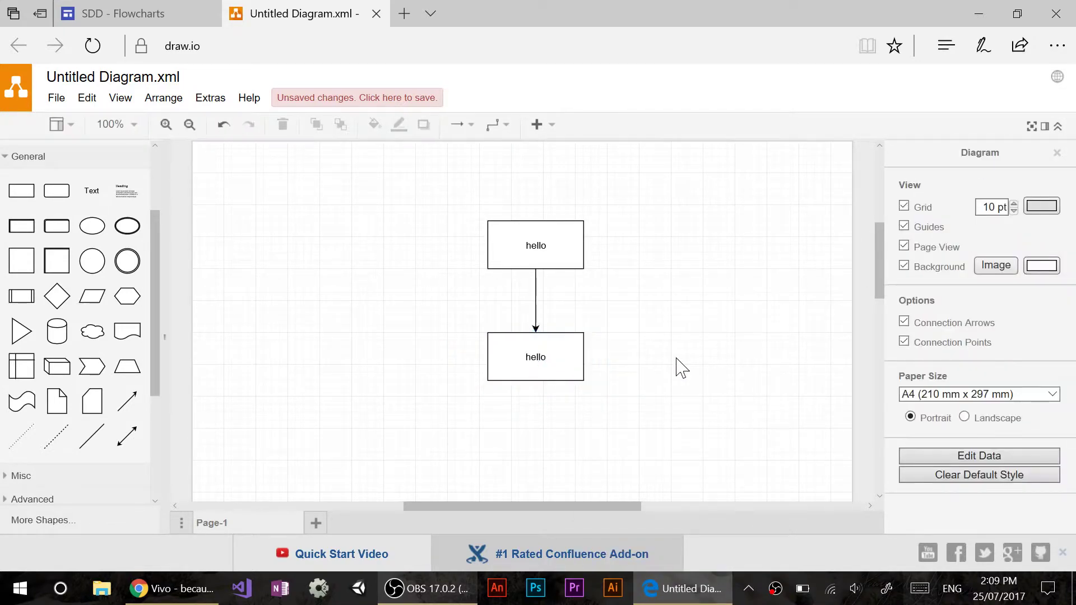
left_click(564, 355)
left_click(698, 368)
Tick Rounded for the upper hello box so its corners become rounded
left_click(565, 247)
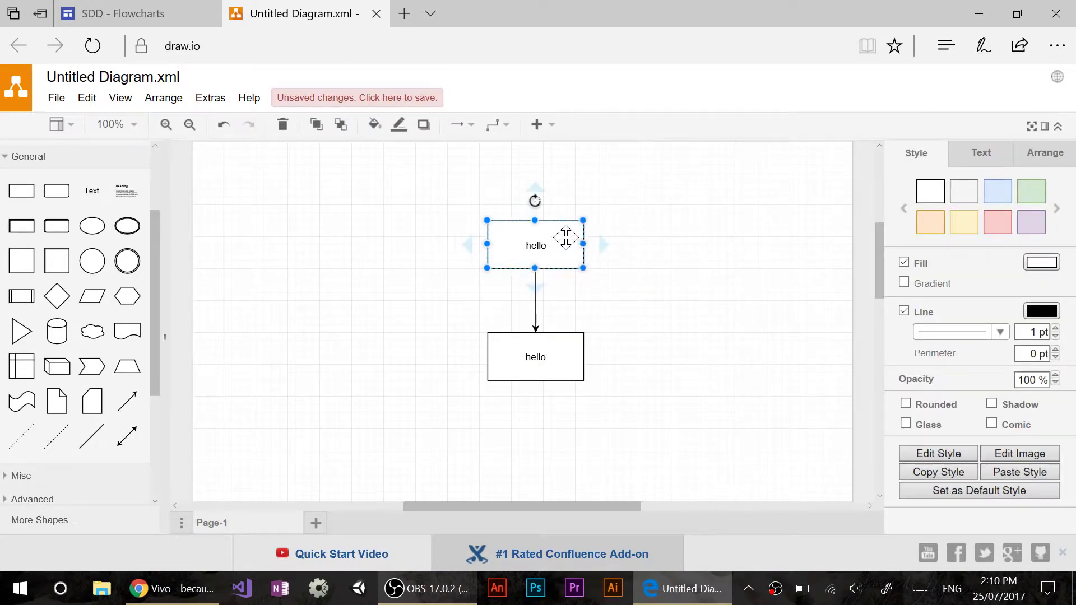
left_click(934, 406)
left_click(831, 411)
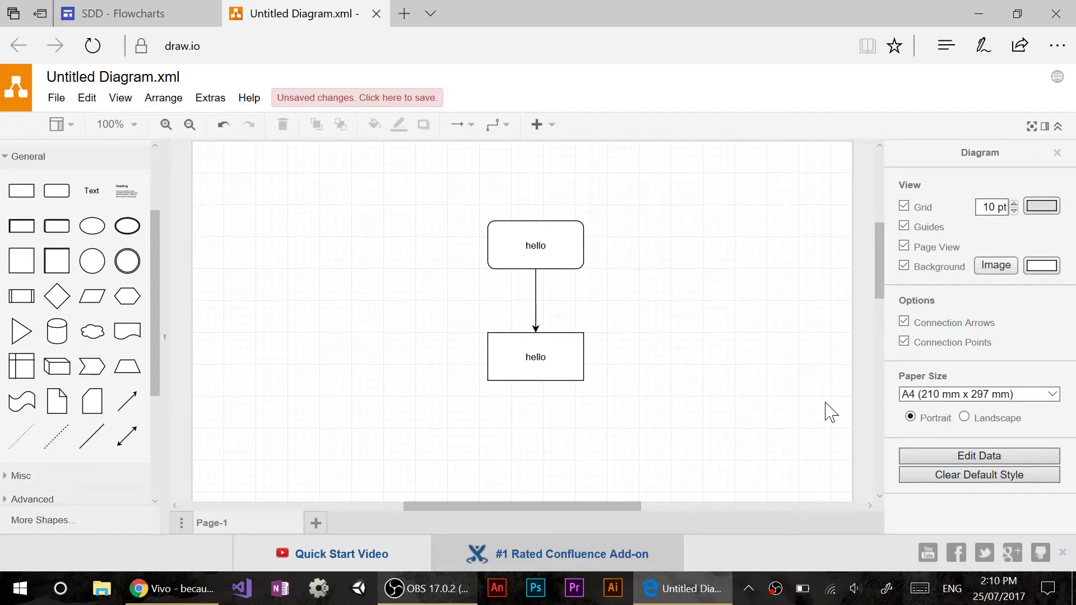
Return to the Flowcharts tab, zoom out two steps, and review the AddNums and GetString flowcharts
key("ctrl+Tab")
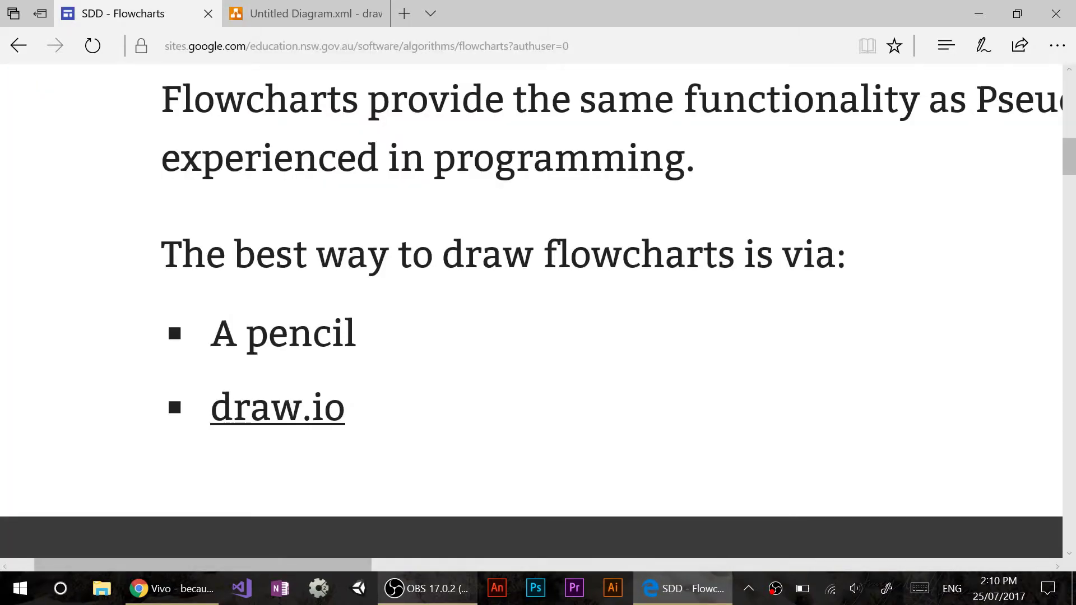
key("ctrl+minus")
key("ctrl+minus")
key("ctrl+minus")
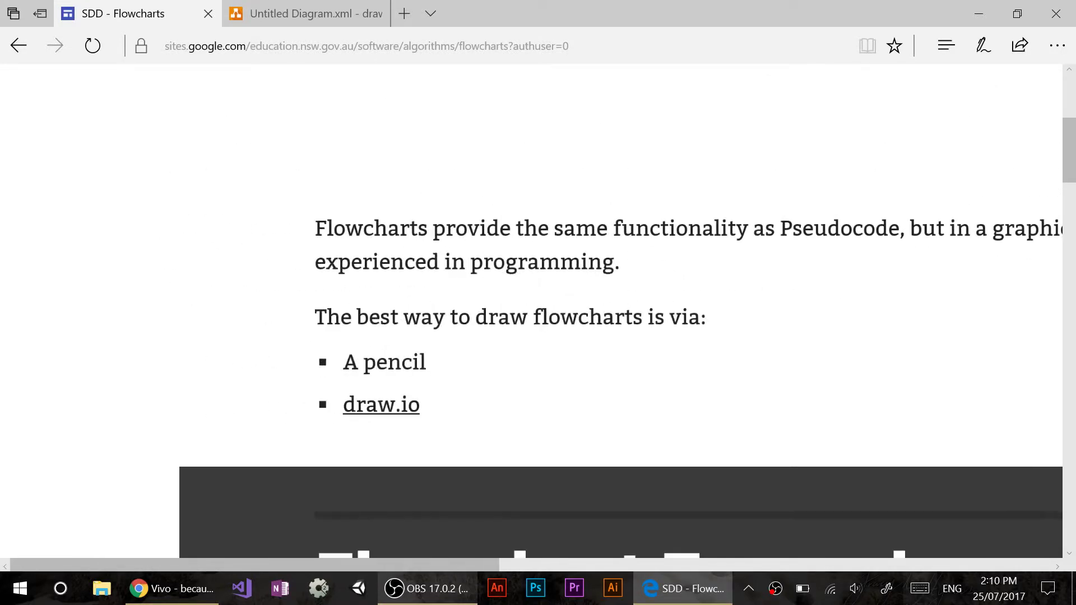
key("ctrl+minus")
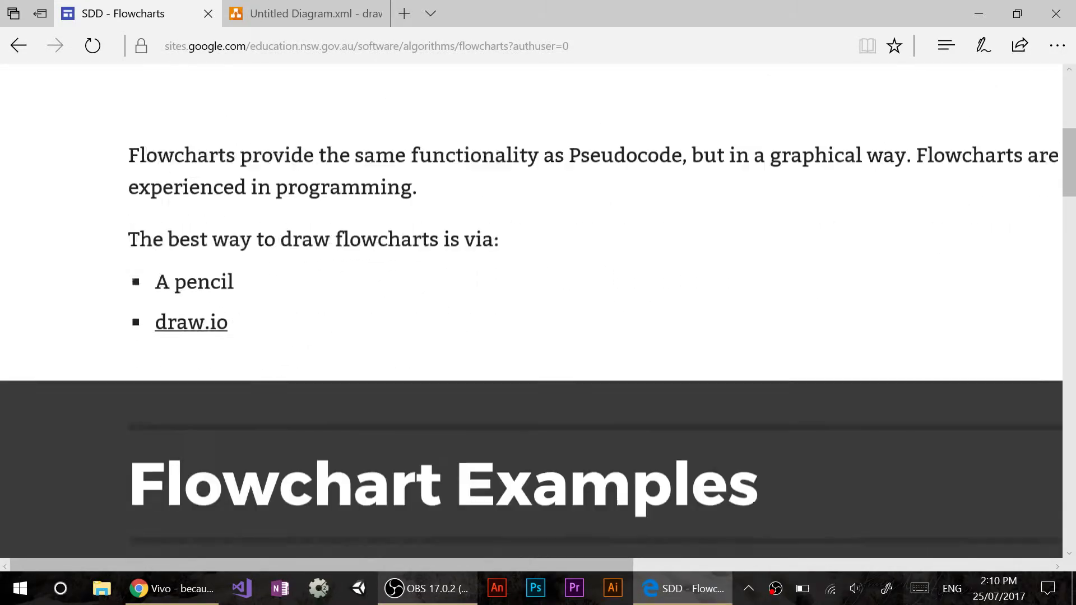
scroll(538, 311, "down", 7)
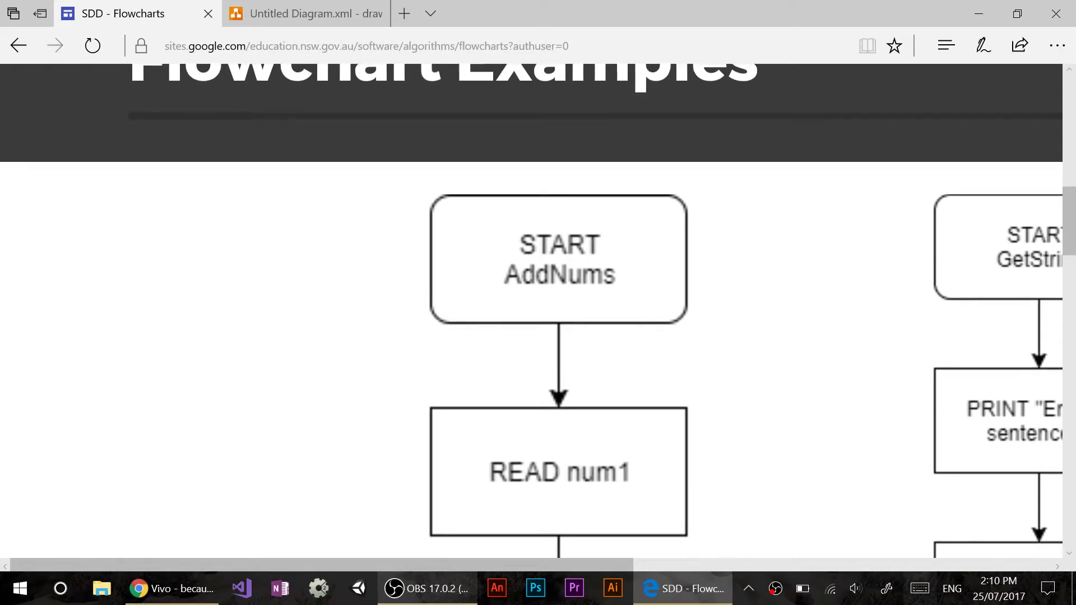
scroll(536, 316, "right", 2)
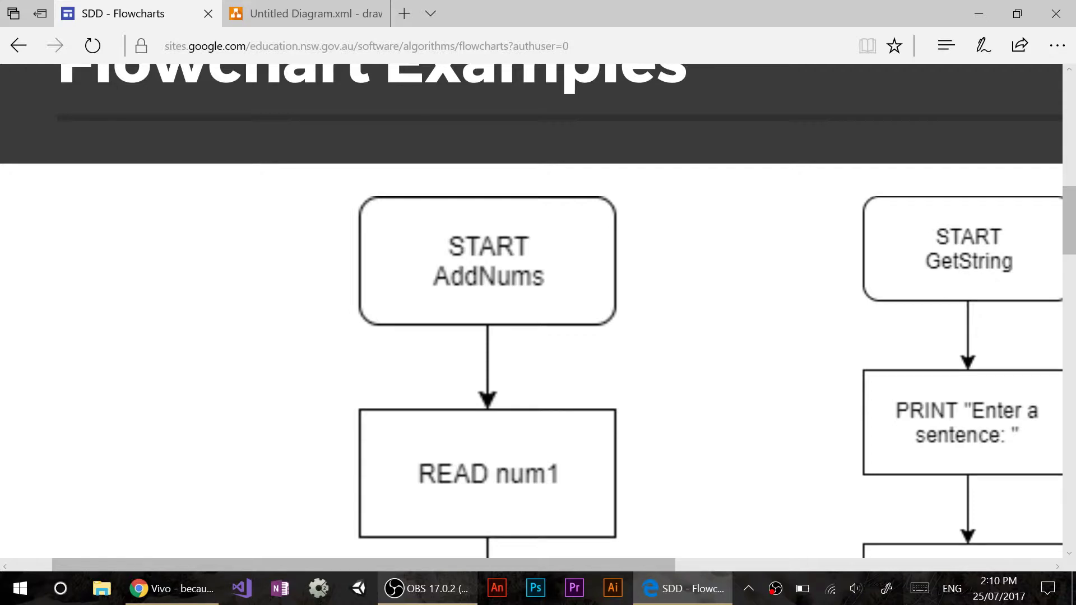
scroll(531, 311, "down", 1)
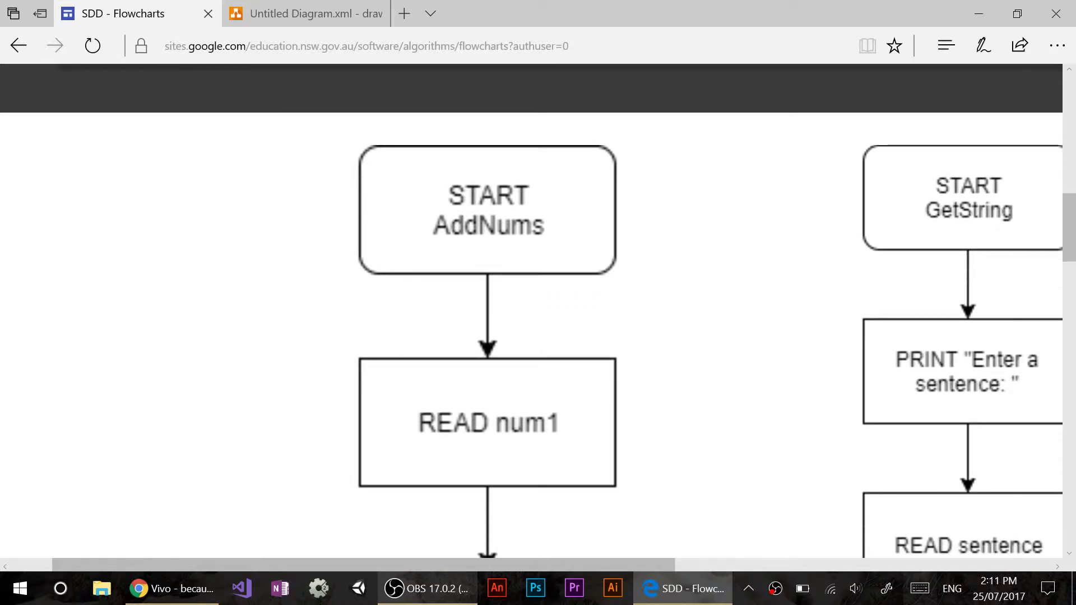
scroll(531, 311, "up", 10)
scroll(531, 311, "right", 5)
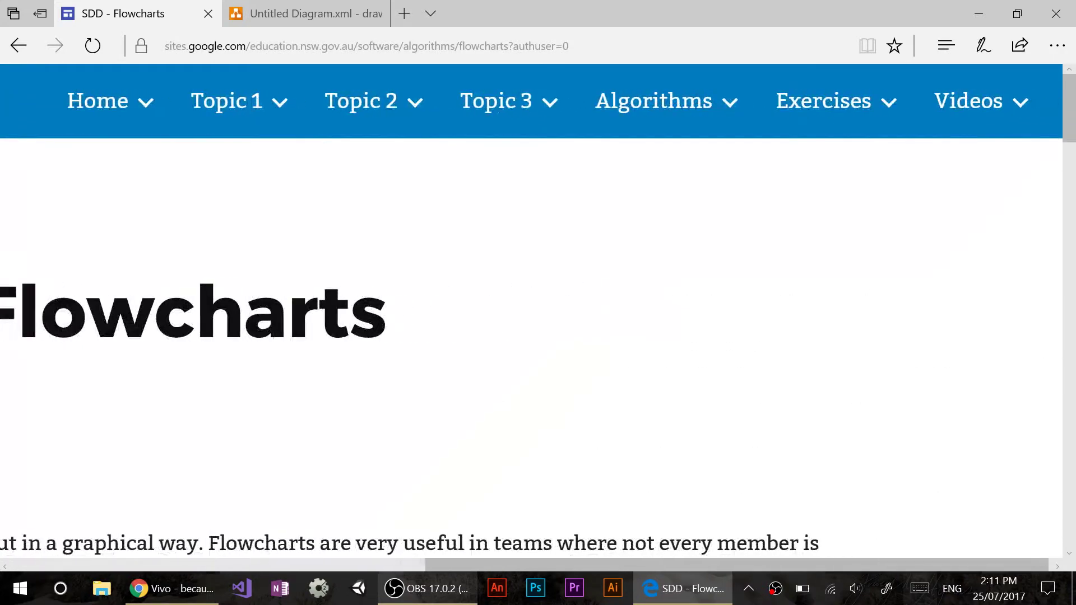
Reopen the Pseudocode page and scroll to the AddNums example
mouse_move(654, 101)
left_click(668, 293)
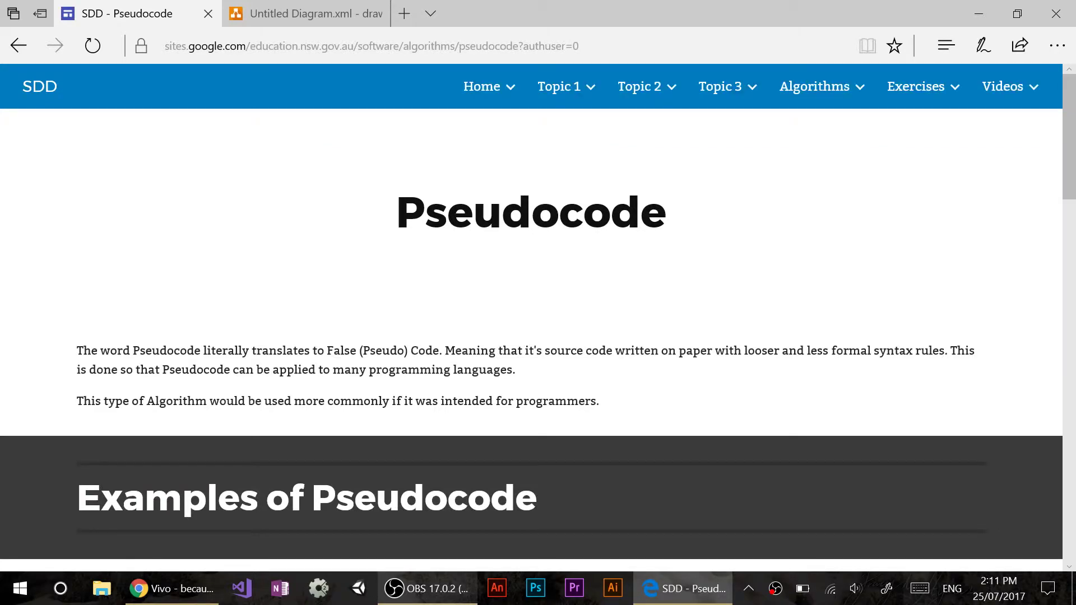
scroll(532, 336, "down", 5)
scroll(531, 336, "up", 3)
Zoom in to read the AddNums pseudocode, then go back to Flowcharts
key("ctrl+plus")
key("ctrl+plus")
key("ctrl+plus")
key("ctrl+plus")
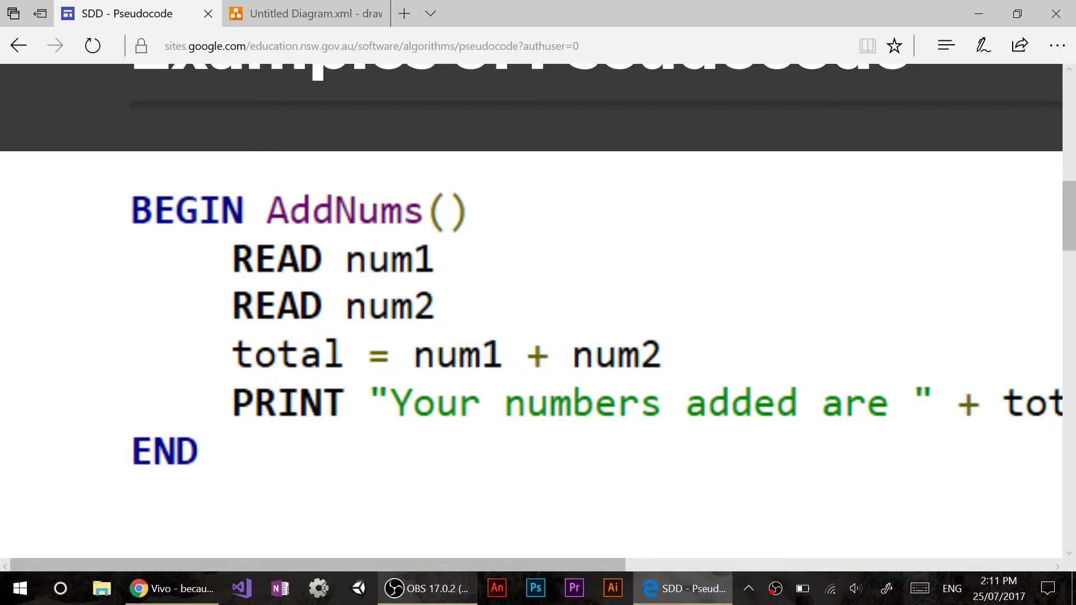
scroll(537, 317, "right", 6)
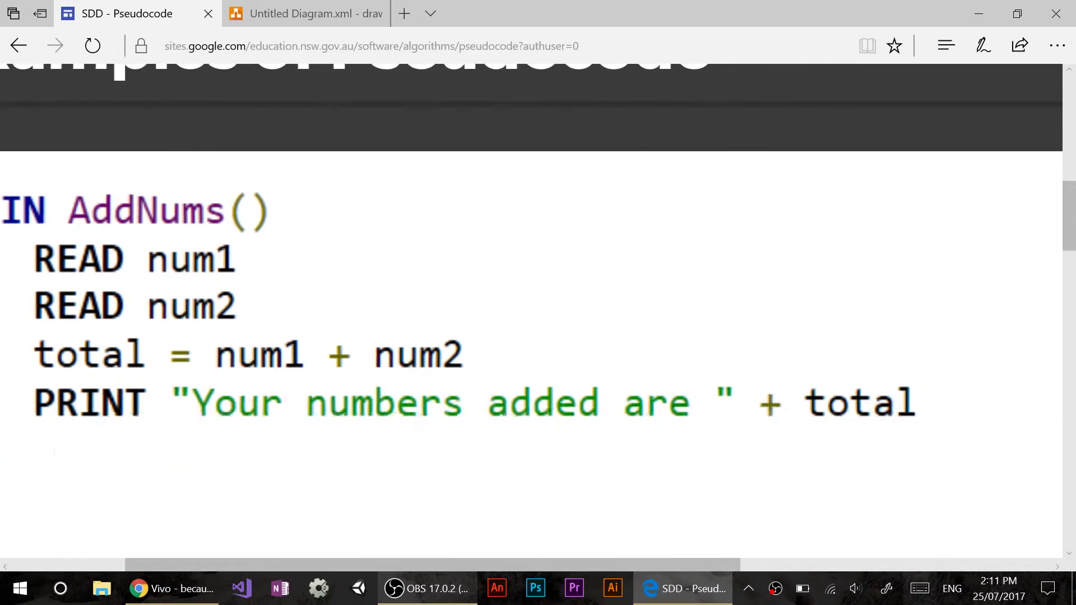
scroll(531, 314, "up", 10)
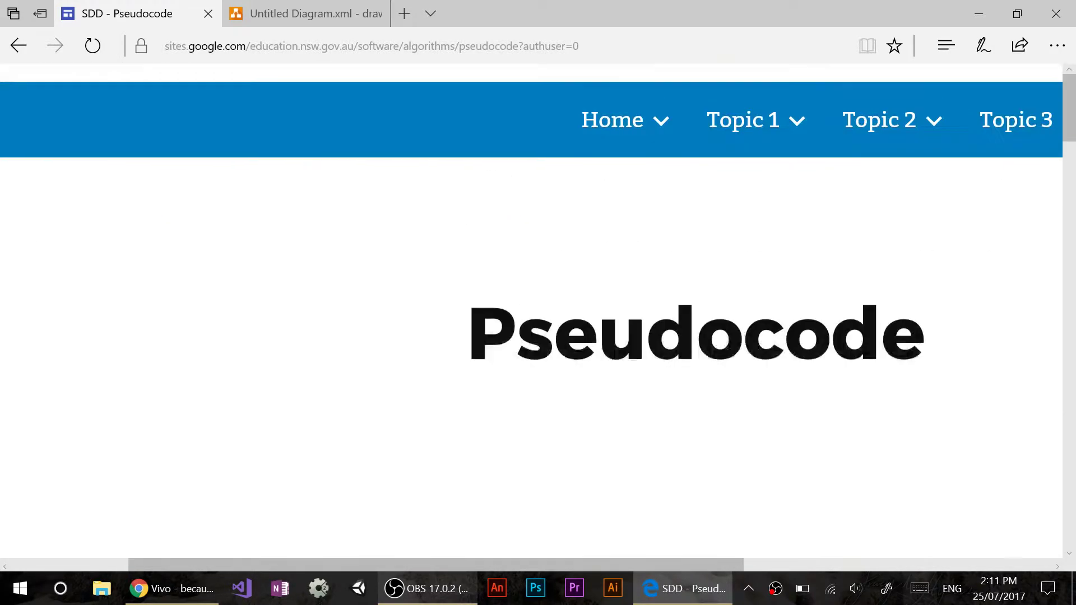
scroll(531, 313, "right", 6)
key("alt+Left")
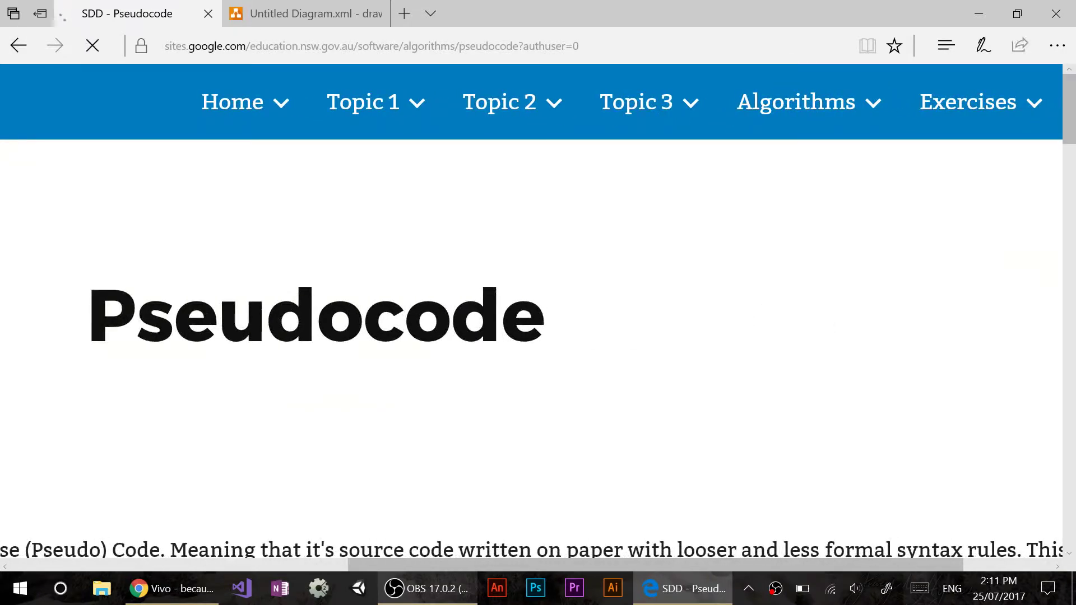
scroll(538, 314, "left", 2)
scroll(538, 314, "down", 20)
scroll(538, 314, "right", 3)
scroll(538, 314, "up", 2)
scroll(538, 314, "left", 1)
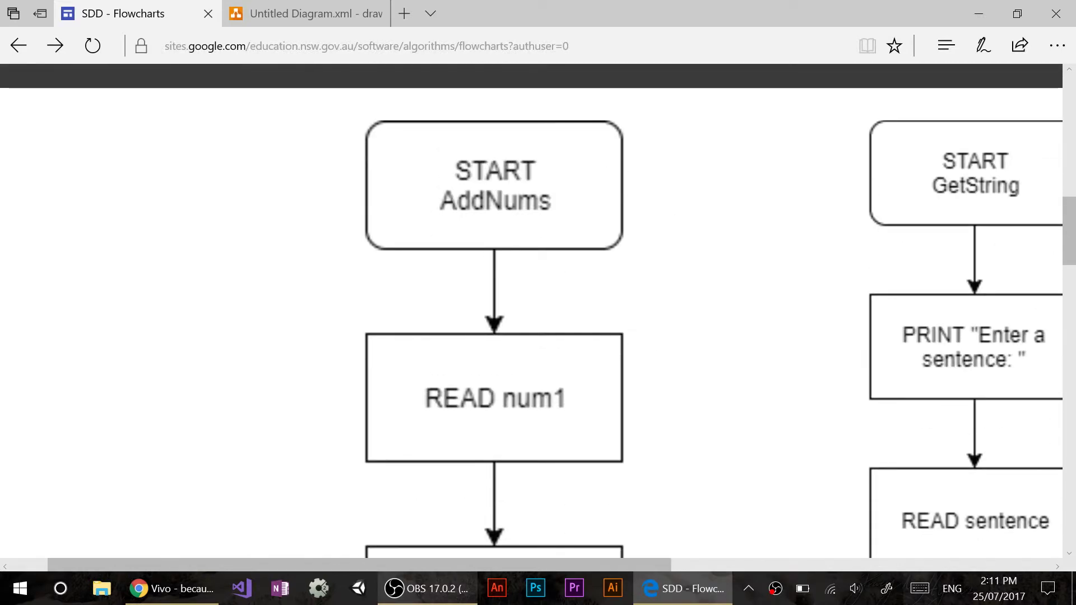
scroll(538, 311, "down", 4)
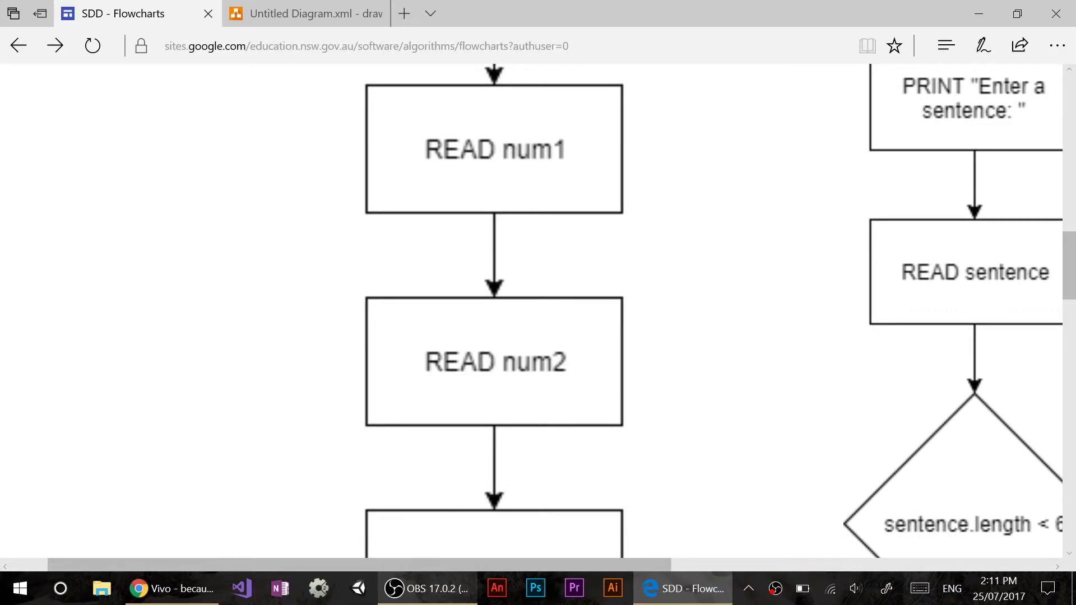
scroll(538, 311, "down", 3)
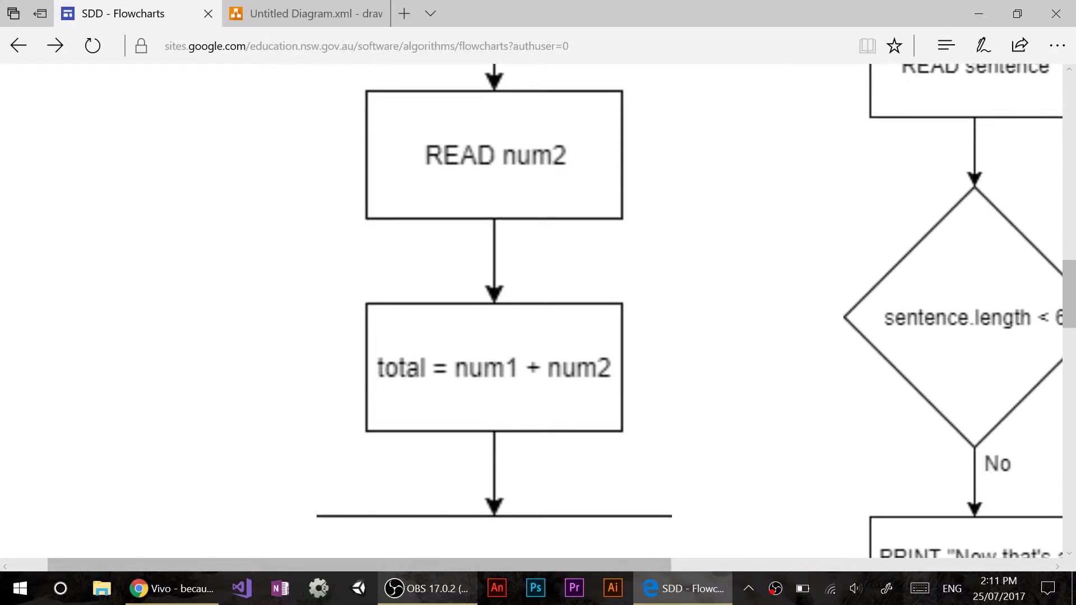
scroll(538, 311, "down", 5)
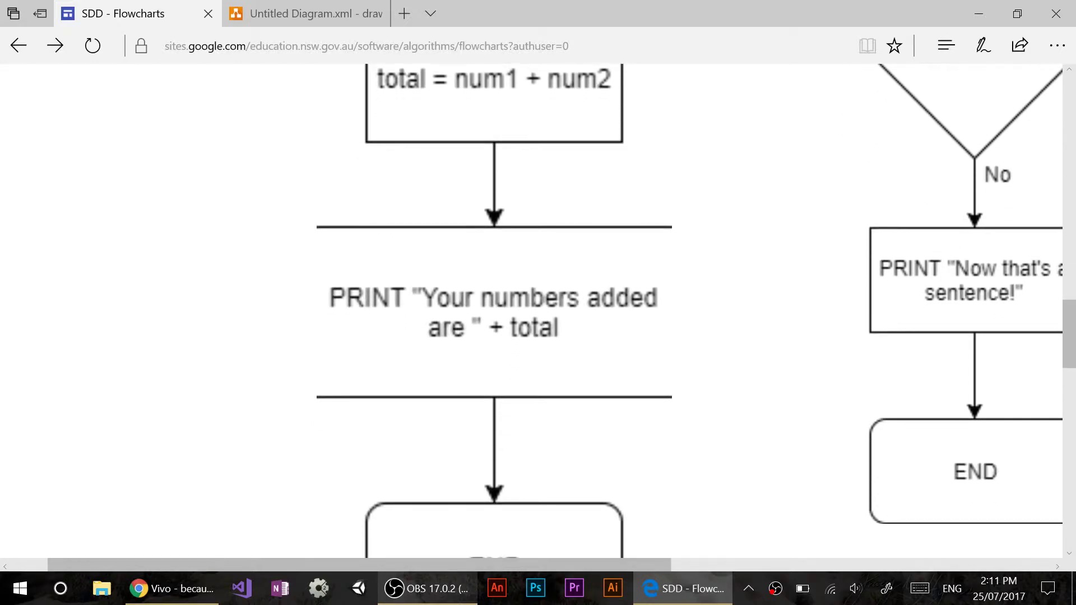
scroll(538, 311, "down", 3)
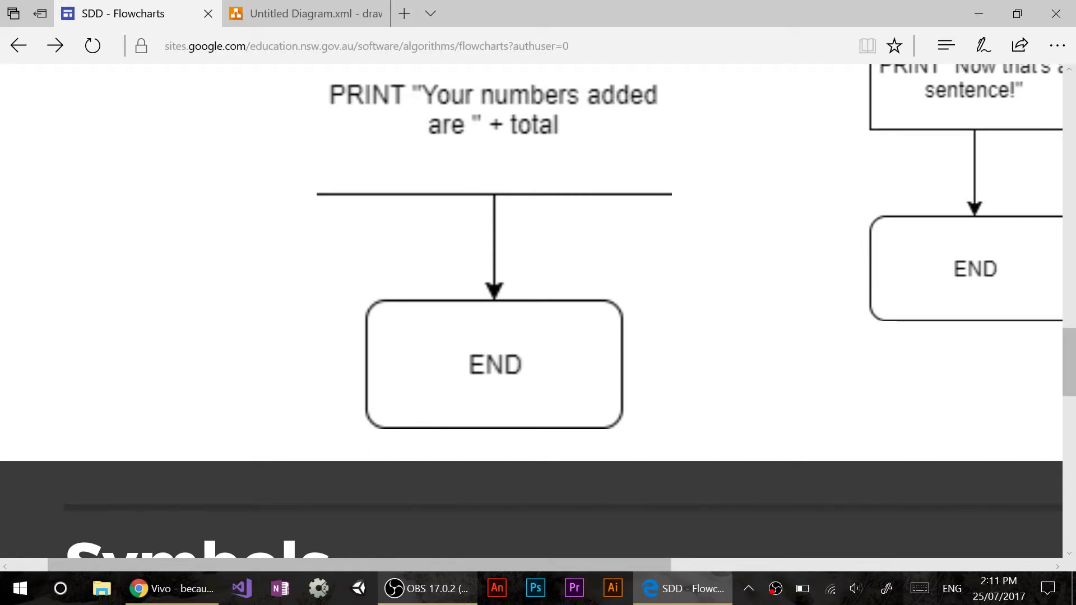
scroll(538, 311, "up", 10)
scroll(538, 311, "right", 5)
scroll(538, 312, "right", 5)
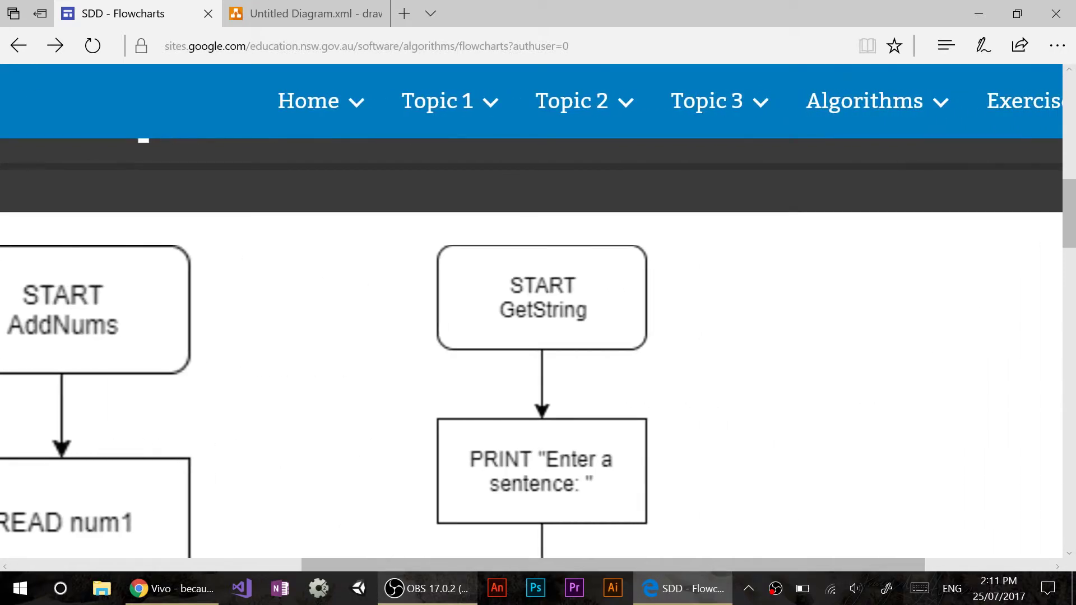
scroll(538, 311, "right", 1)
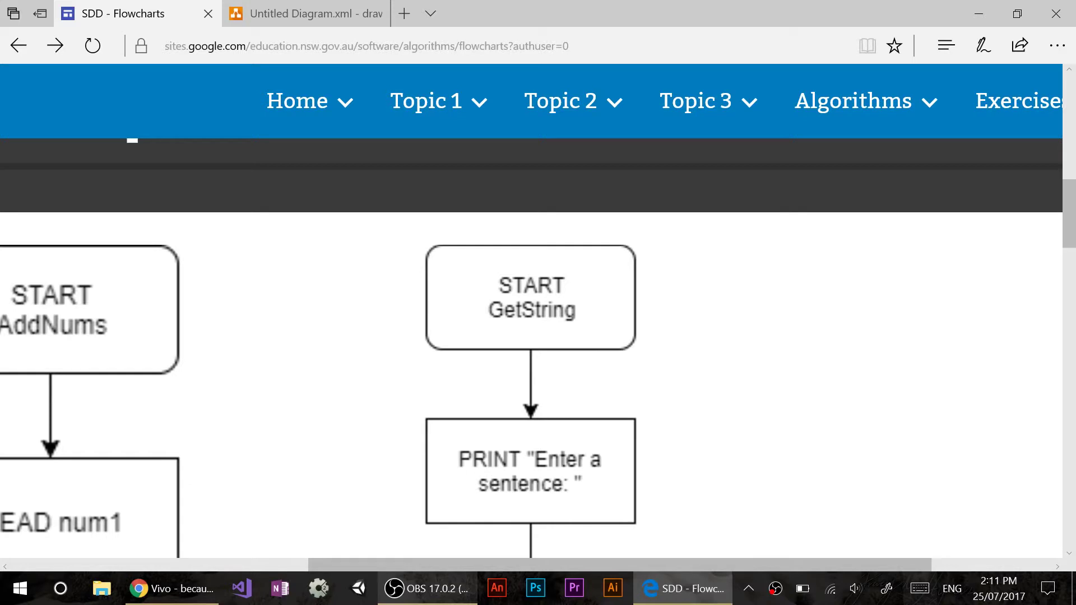
scroll(531, 308, "down", 4)
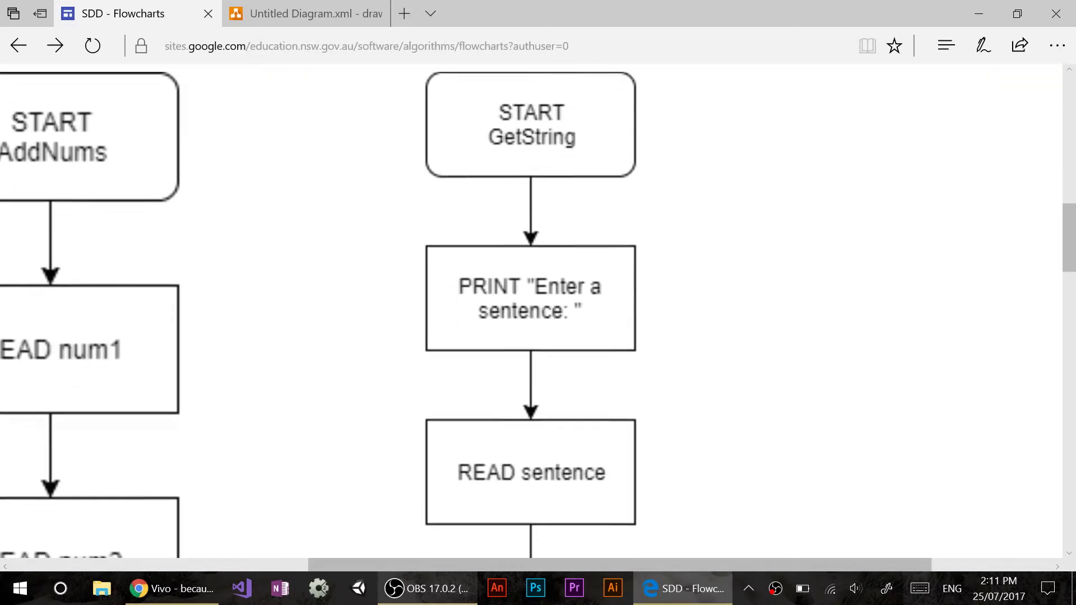
scroll(532, 309, "down", 2)
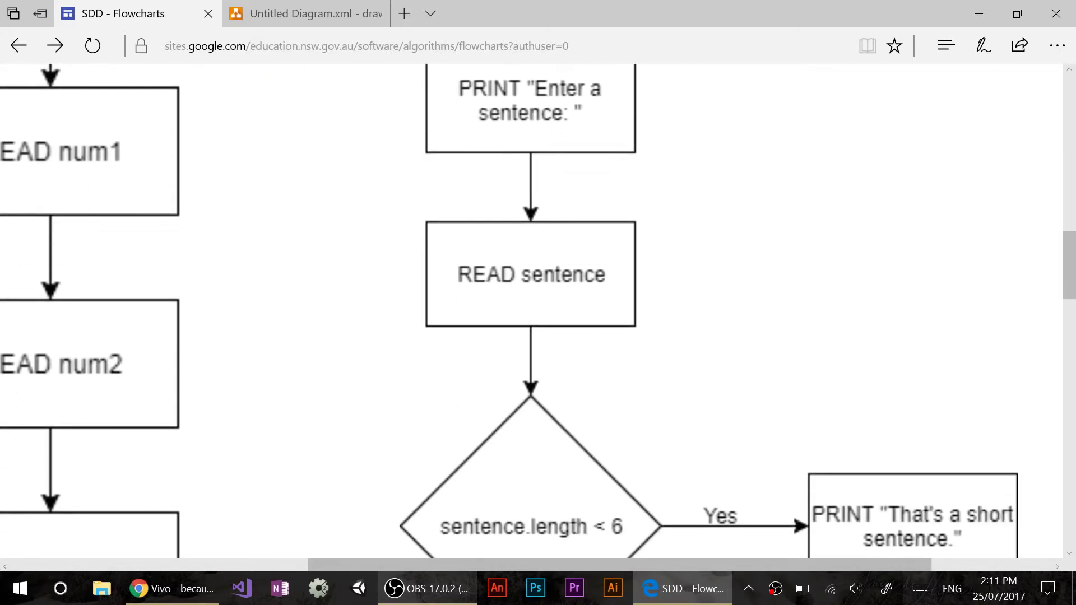
scroll(531, 308, "down", 3)
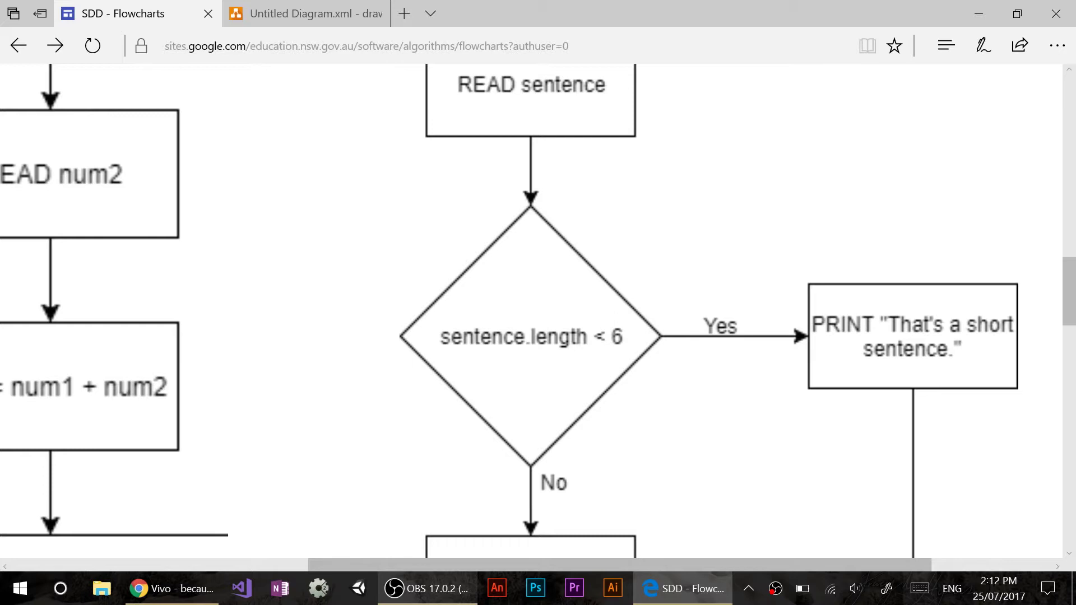
scroll(538, 310, "down", 1)
scroll(538, 309, "down", 5)
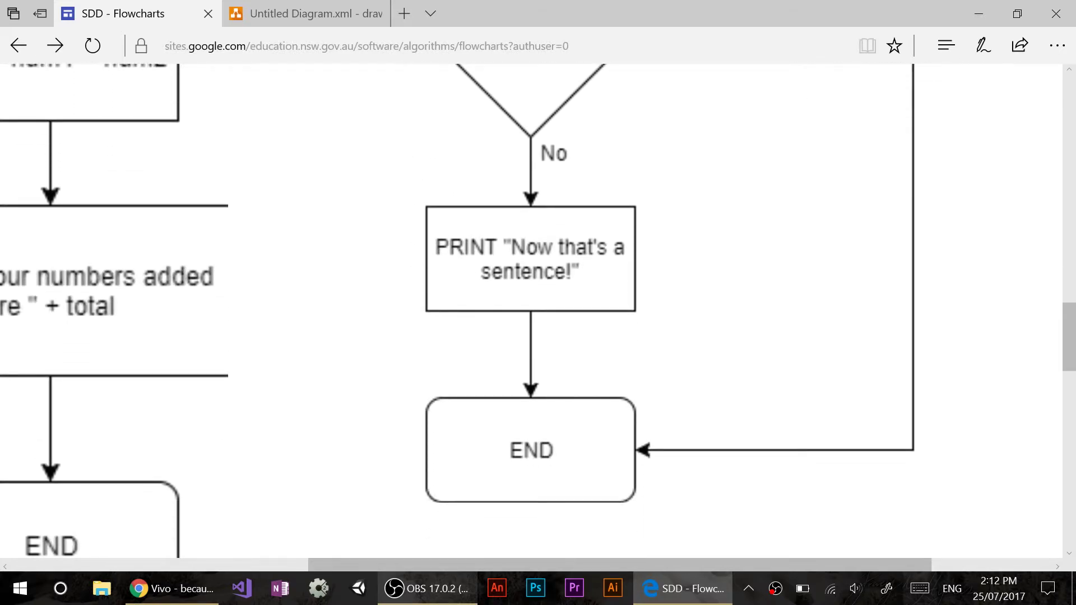
scroll(538, 310, "up", 2)
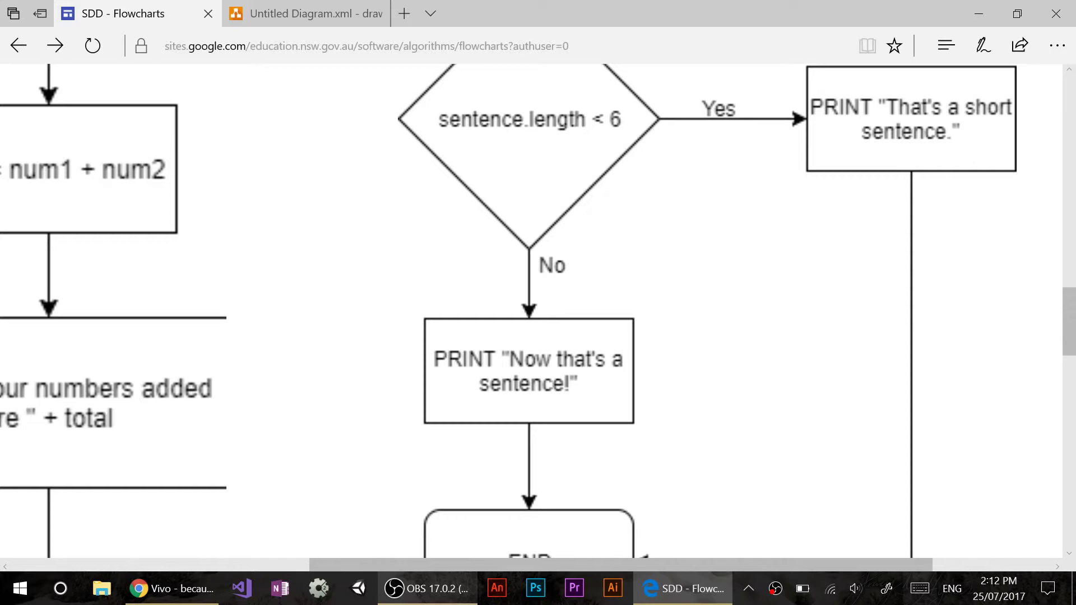
scroll(538, 310, "down", 2)
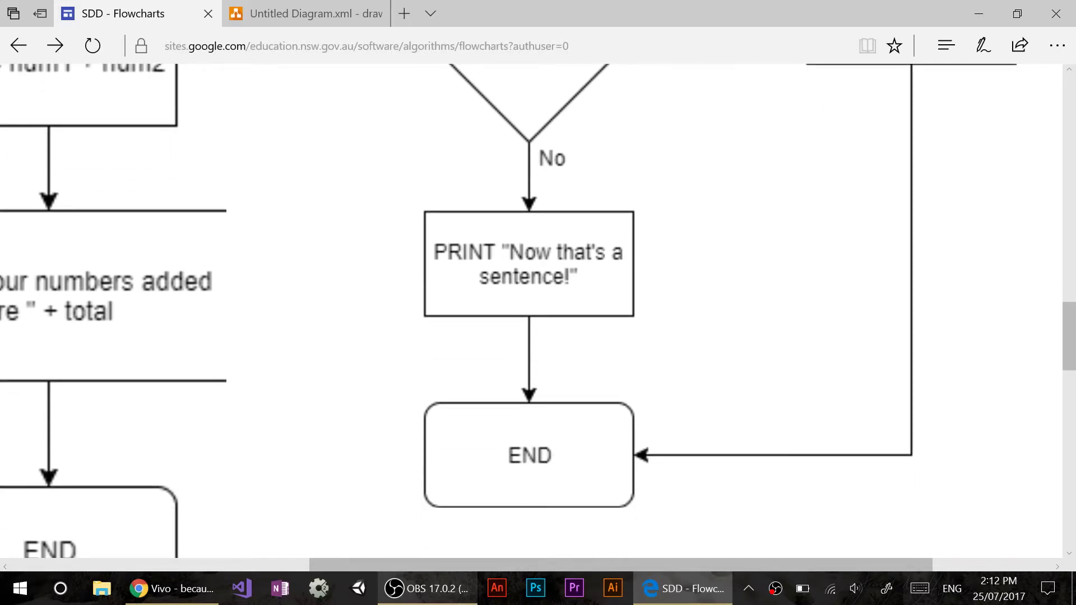
scroll(538, 314, "down", 3)
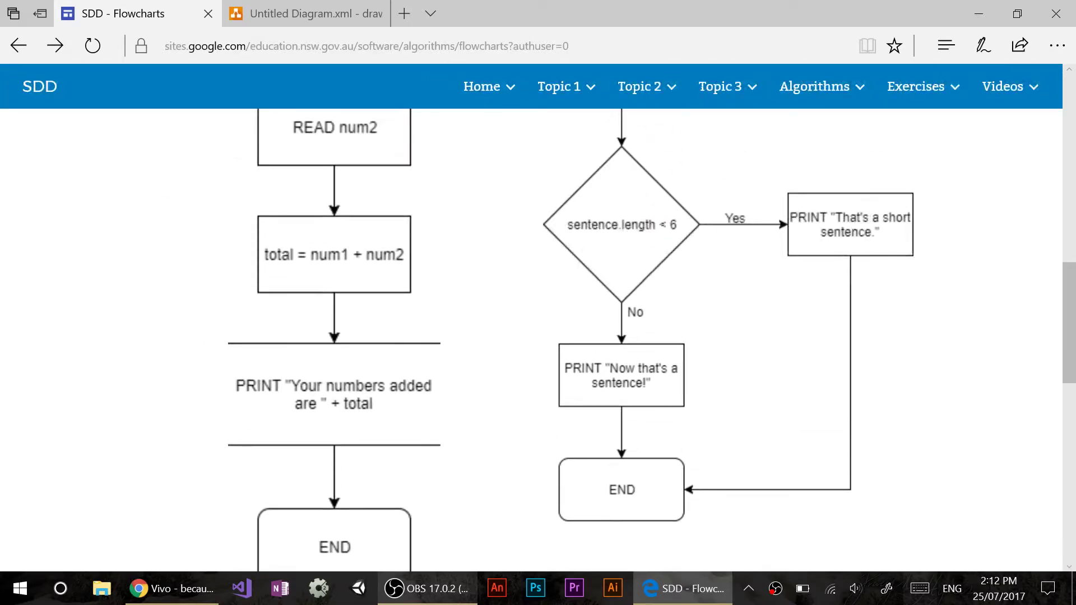
scroll(538, 336, "up", 3)
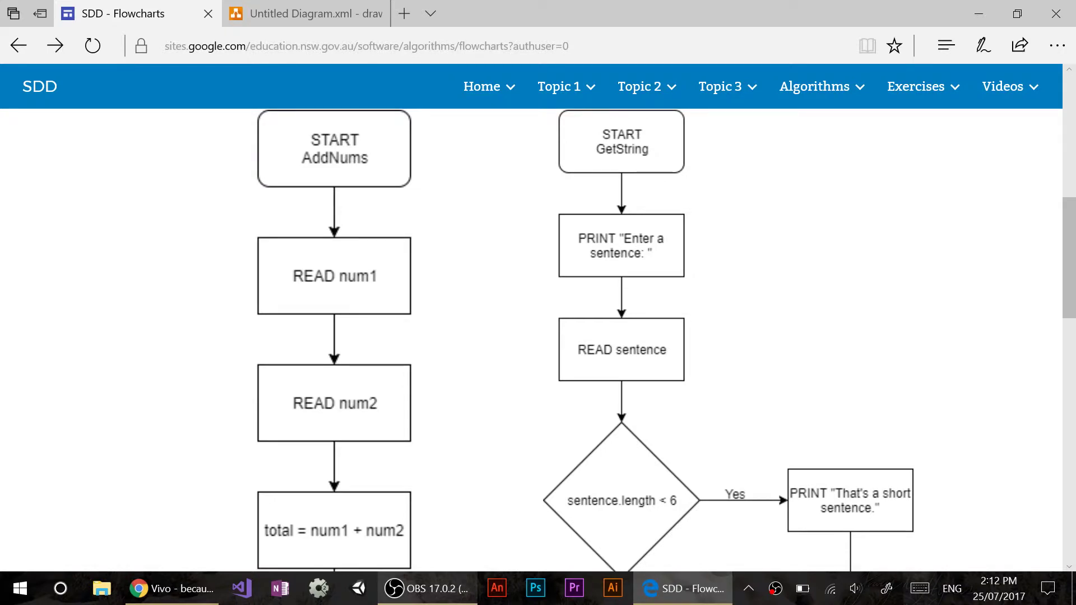
scroll(532, 340, "up", 1)
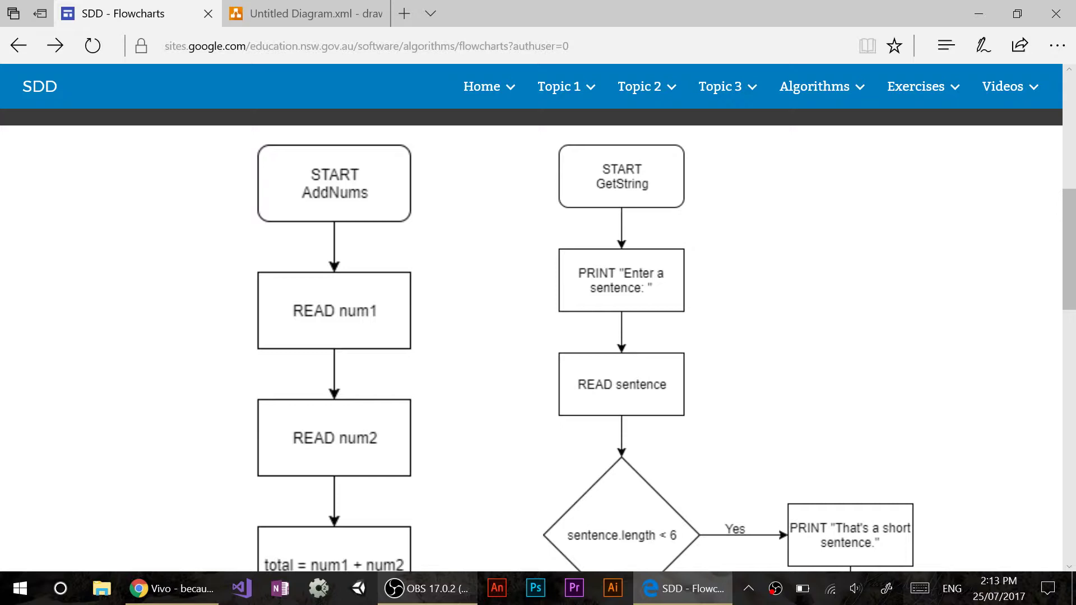
scroll(538, 336, "down", 5)
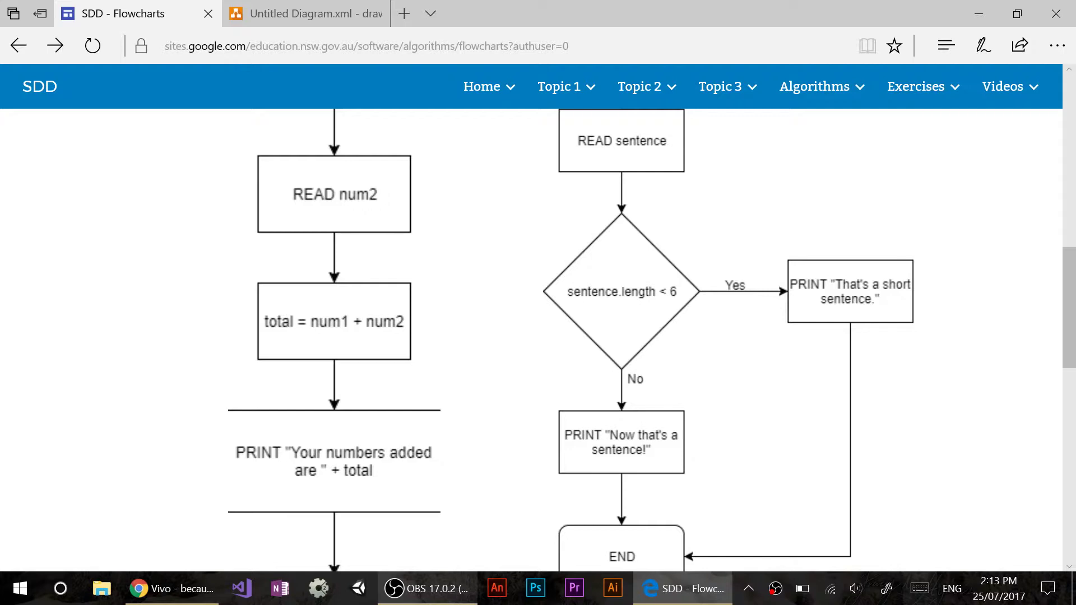
scroll(538, 340, "down", 10)
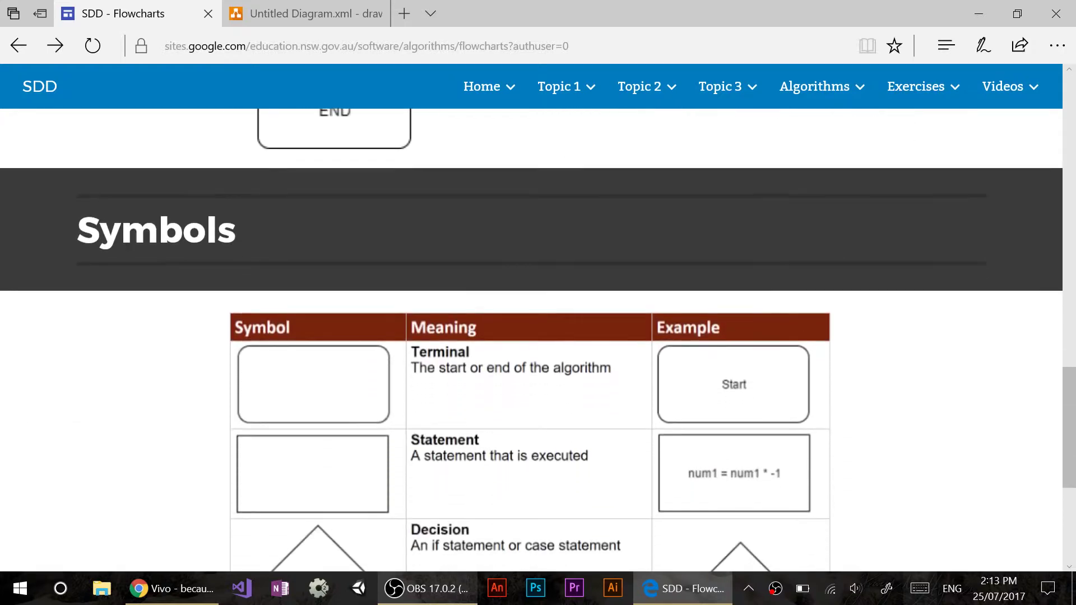
scroll(538, 340, "down", 3)
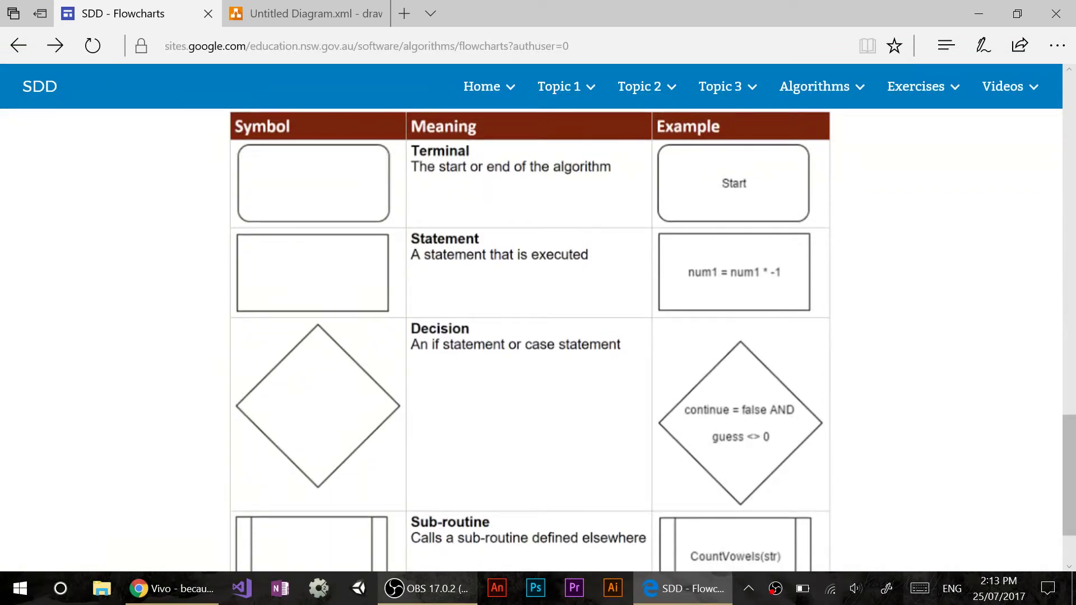
scroll(464, 180, "up", 5)
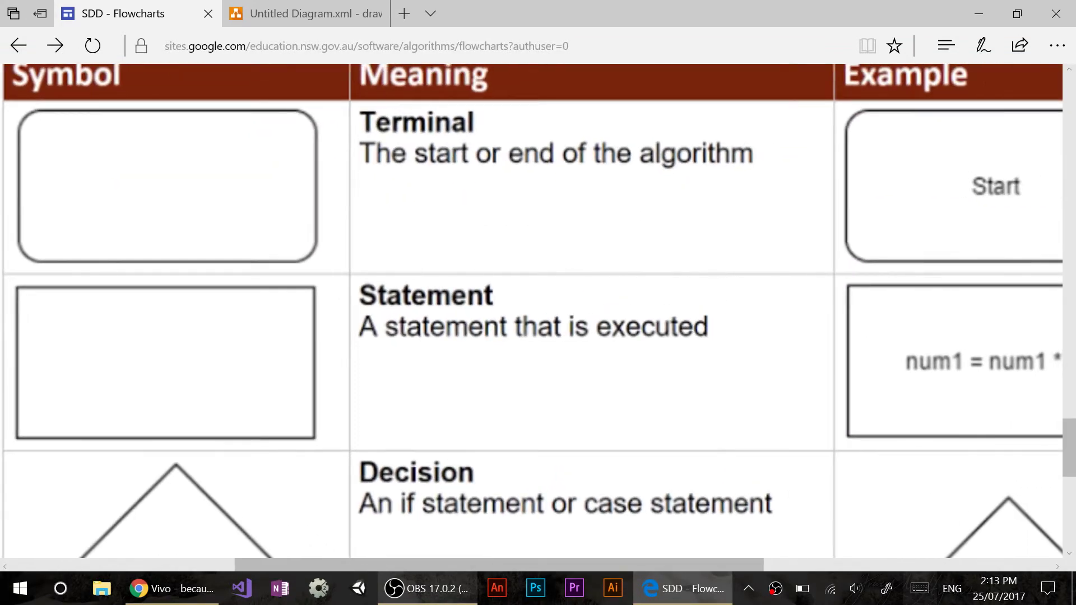
scroll(538, 317, "down", 2)
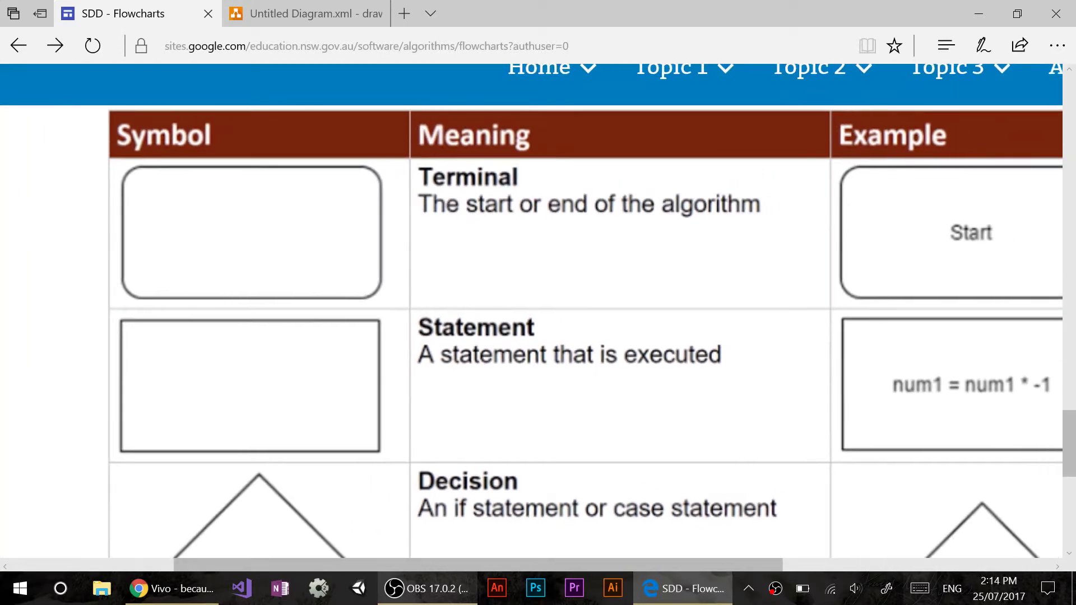
scroll(538, 317, "right", 1)
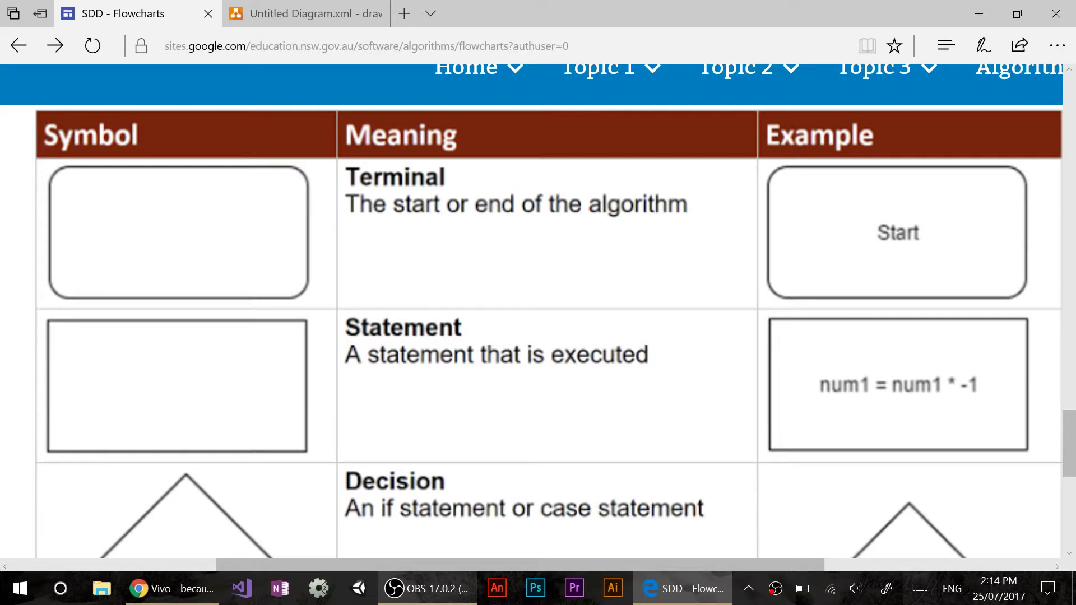
scroll(538, 310, "down", 4)
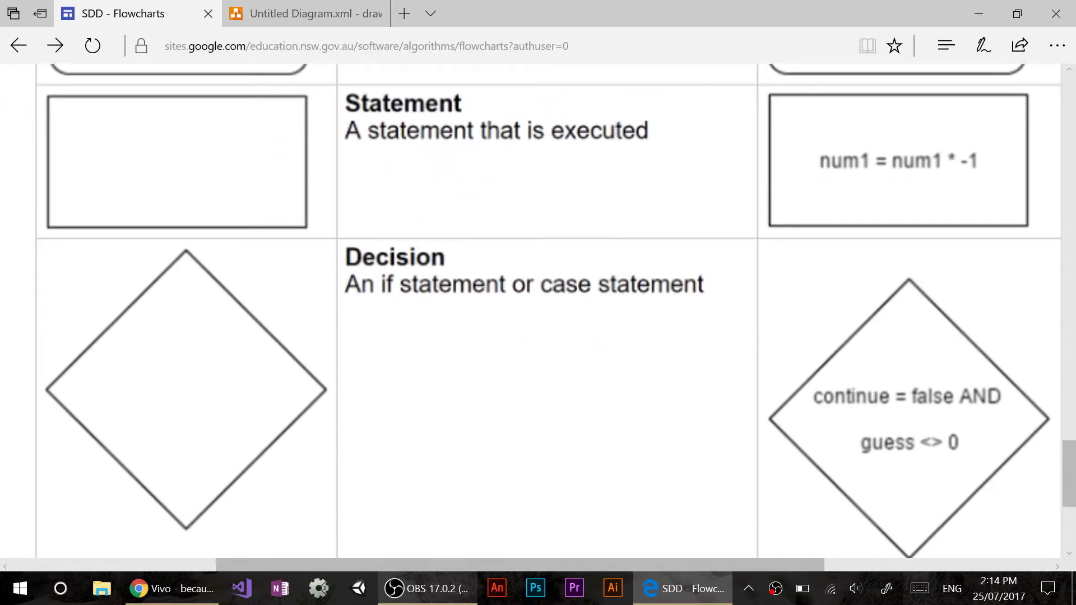
scroll(538, 310, "down", 5)
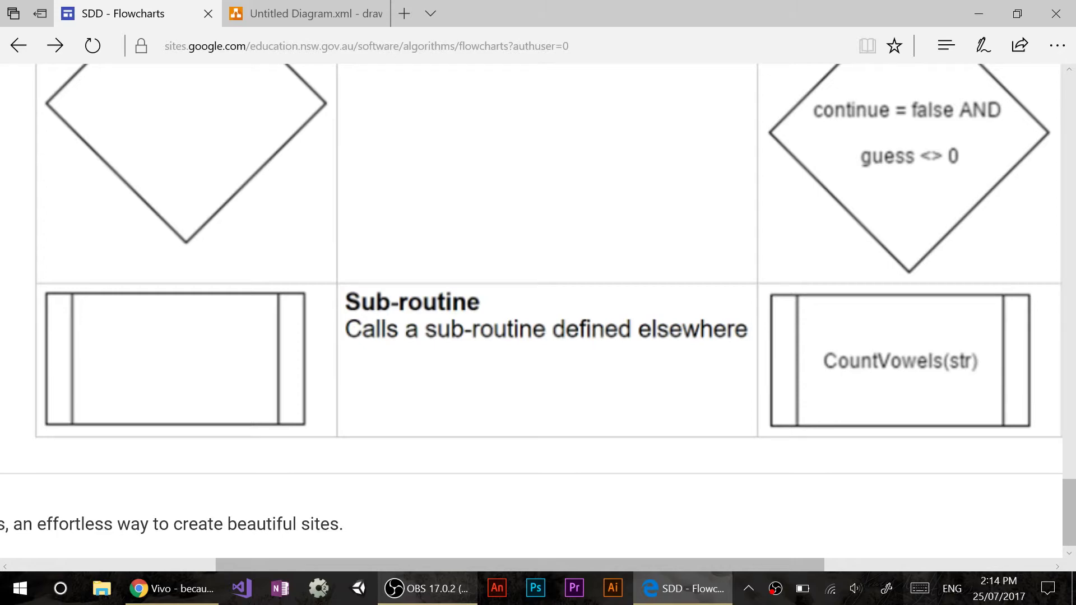
scroll(538, 314, "down", 5)
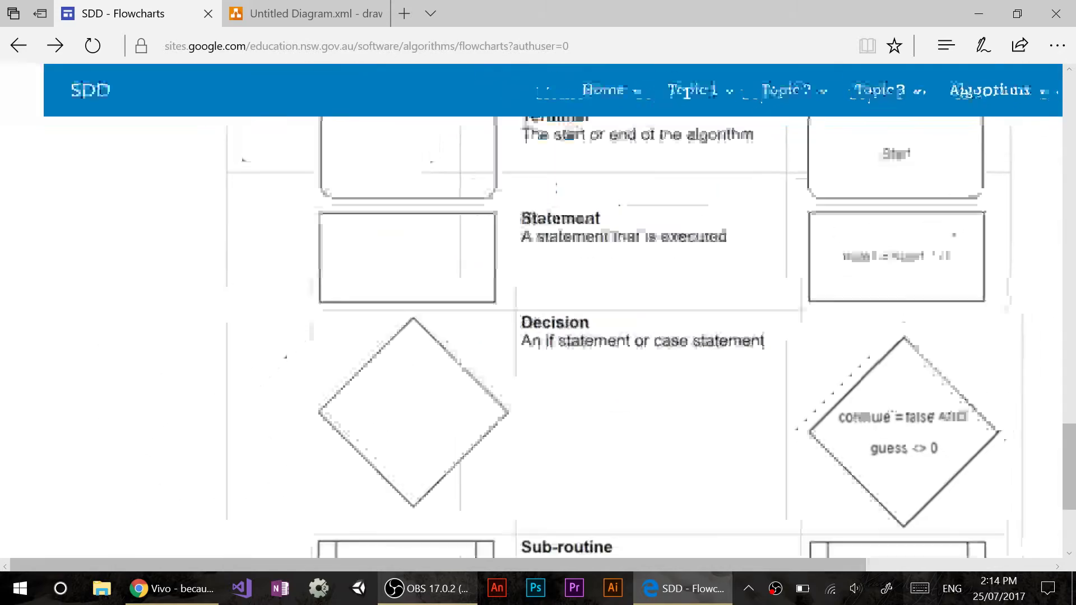
scroll(538, 314, "up", 3)
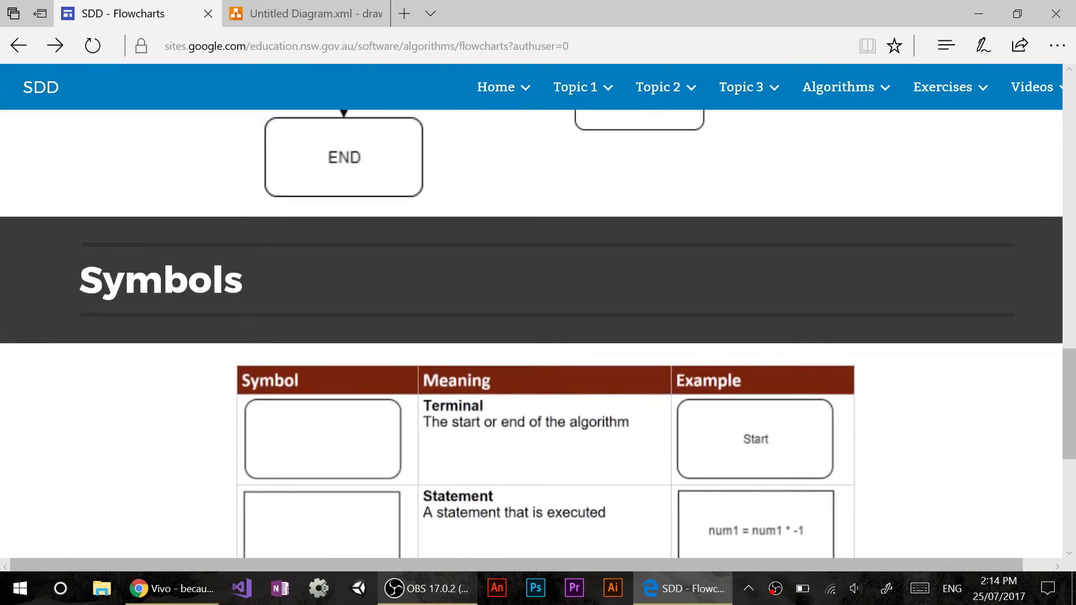
scroll(538, 314, "up", 6)
scroll(538, 313, "down", 5)
scroll(538, 314, "down", 2)
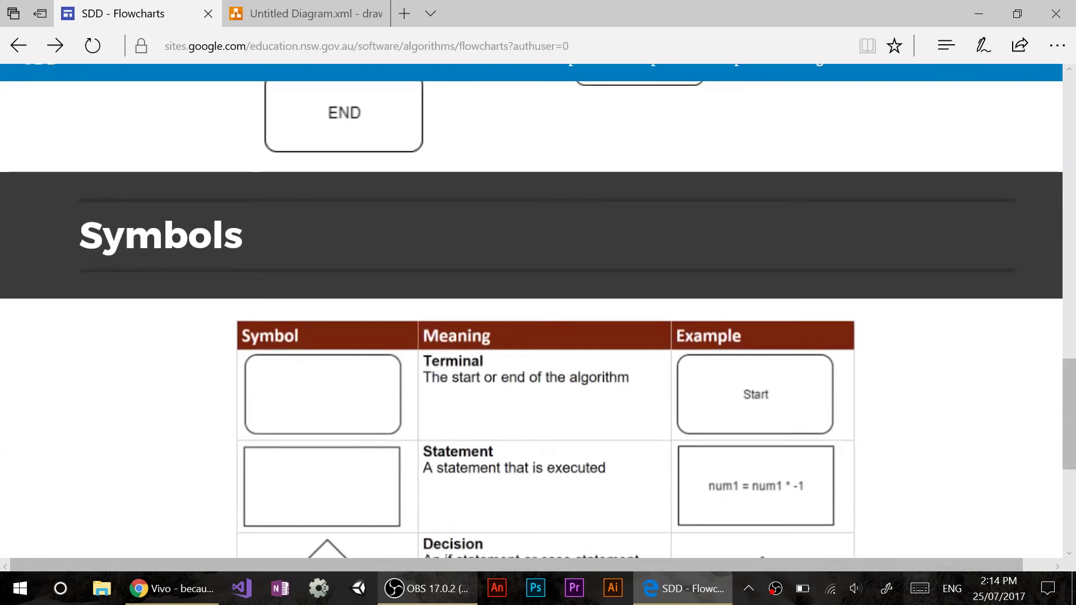
key("F5")
mouse_move(838, 87)
left_click(832, 272)
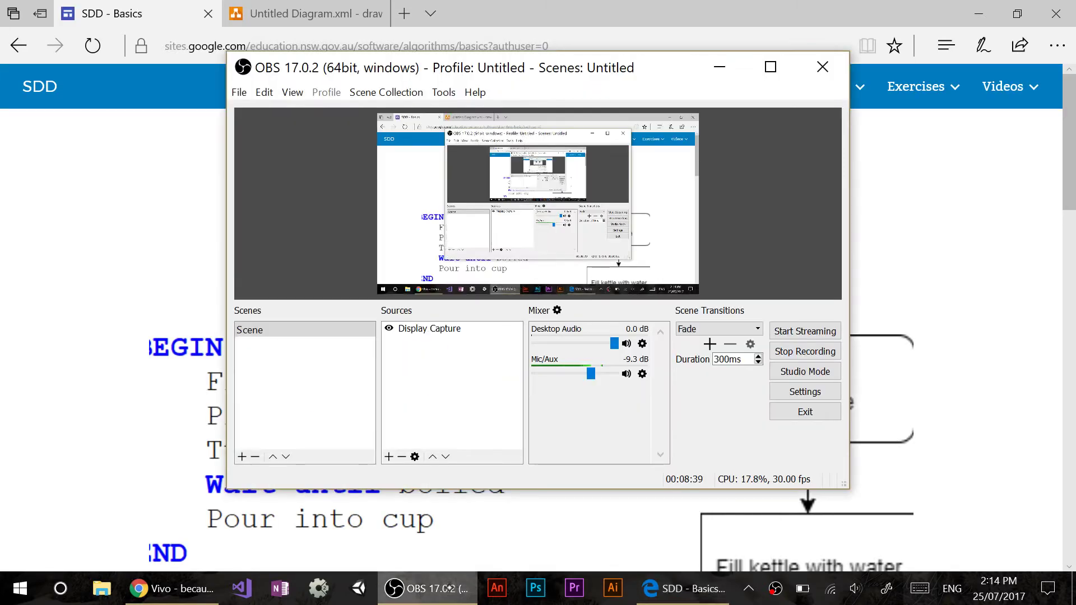
left_click(813, 351)
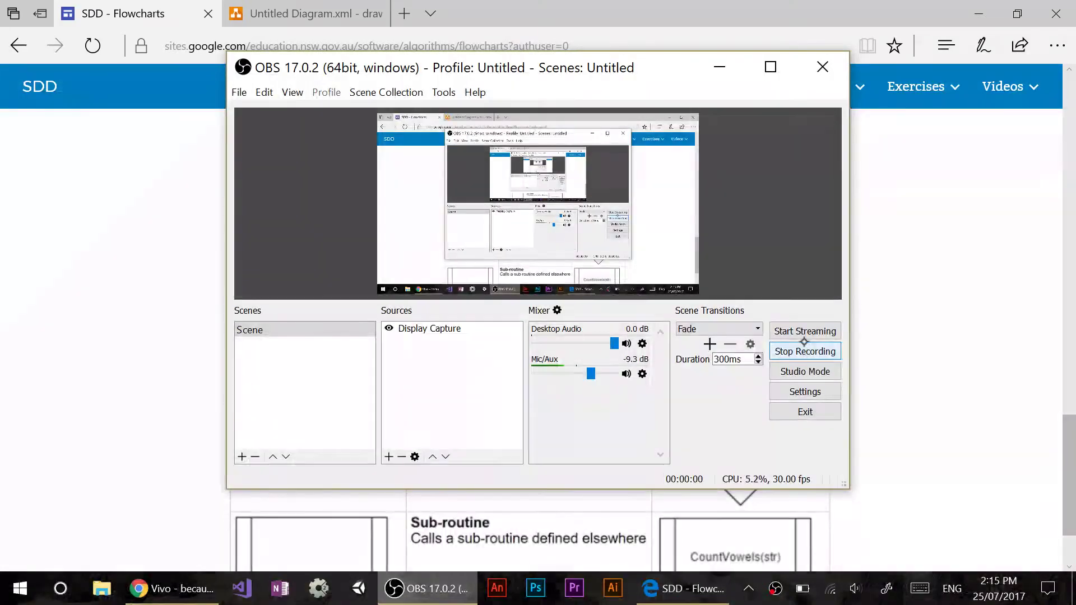
key("alt+Tab")
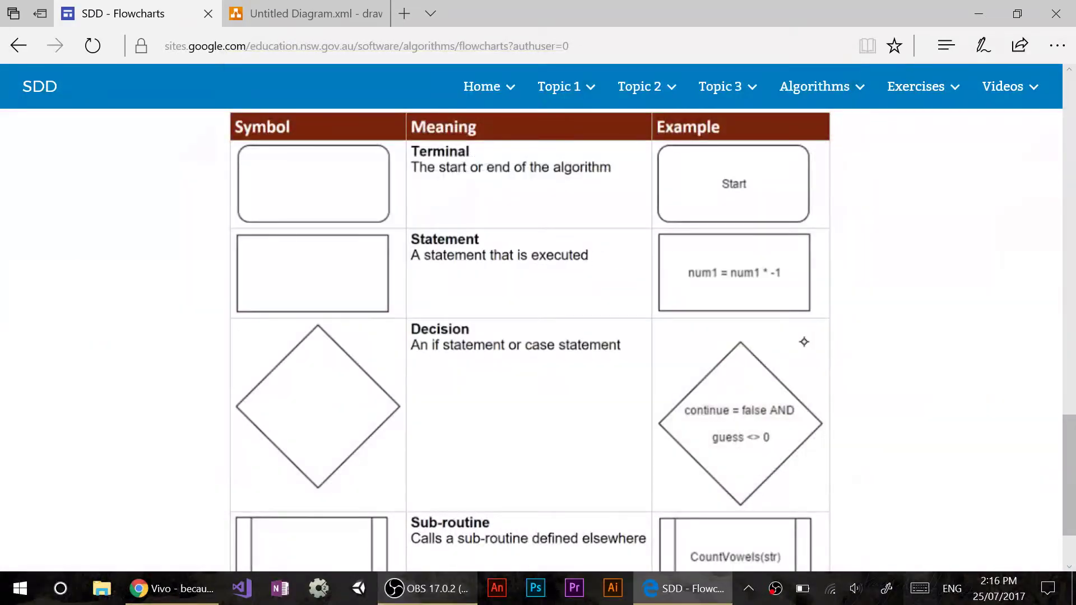
key("alt+Tab")
key("Escape")
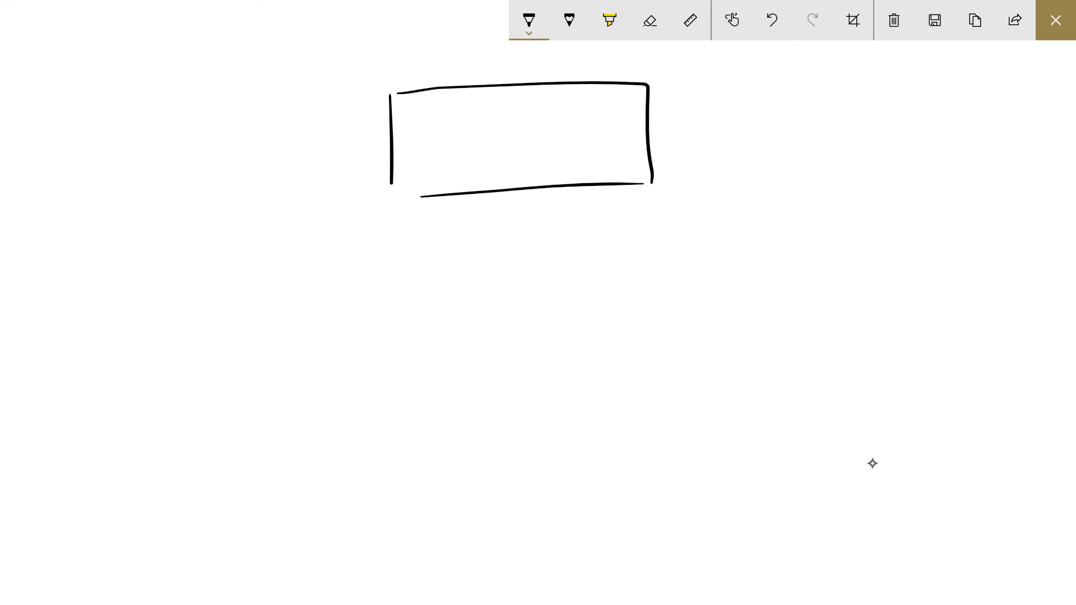
Handwrite 'READ' and then 'number1' inside the drawn rectangle
mouse_move(412, 130)
left_mouse_down()
mouse_move(415, 161)
mouse_move(431, 158)
left_mouse_up()
mouse_move(441, 130)
left_mouse_down()
mouse_move(442, 158)
mouse_move(456, 143)
left_mouse_up()
left_click_drag(443, 162, 480, 160)
left_click_drag(466, 152, 476, 147)
mouse_move(480, 140)
left_mouse_down()
mouse_move(493, 161)
mouse_move(586, 157)
left_mouse_up()
left_click_drag(591, 159, 619, 156)
left_click_drag(622, 148, 670, 138)
left_click_drag(684, 121, 686, 158)
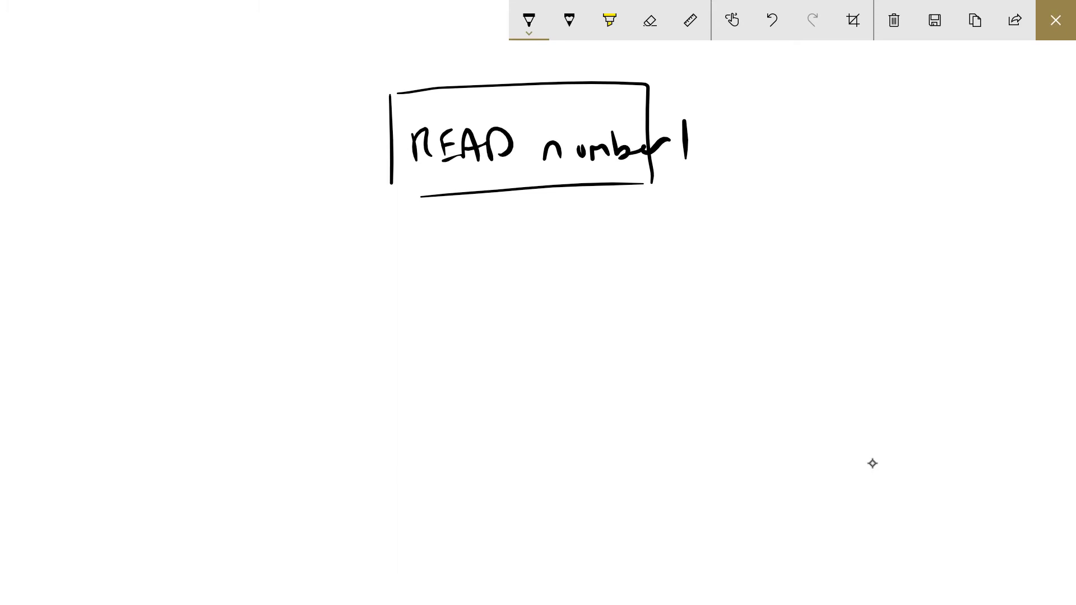
Handwrite 'sentence length < 6' below the READ box and enclose it in a diamond
mouse_move(444, 348)
left_mouse_down()
mouse_move(429, 369)
mouse_move(564, 357)
left_mouse_up()
left_click_drag(571, 350, 608, 356)
mouse_move(616, 349)
left_mouse_down()
mouse_move(670, 347)
mouse_move(664, 380)
left_mouse_up()
mouse_move(671, 307)
left_mouse_down()
mouse_move(675, 351)
mouse_move(707, 354)
left_mouse_up()
left_click_drag(525, 399, 527, 424)
left_click_drag(585, 380, 566, 434)
mouse_move(559, 249)
left_mouse_down()
mouse_move(569, 245)
mouse_move(381, 376)
mouse_move(764, 365)
left_mouse_up()
left_click_drag(399, 384, 557, 516)
left_click_drag(743, 370, 556, 517)
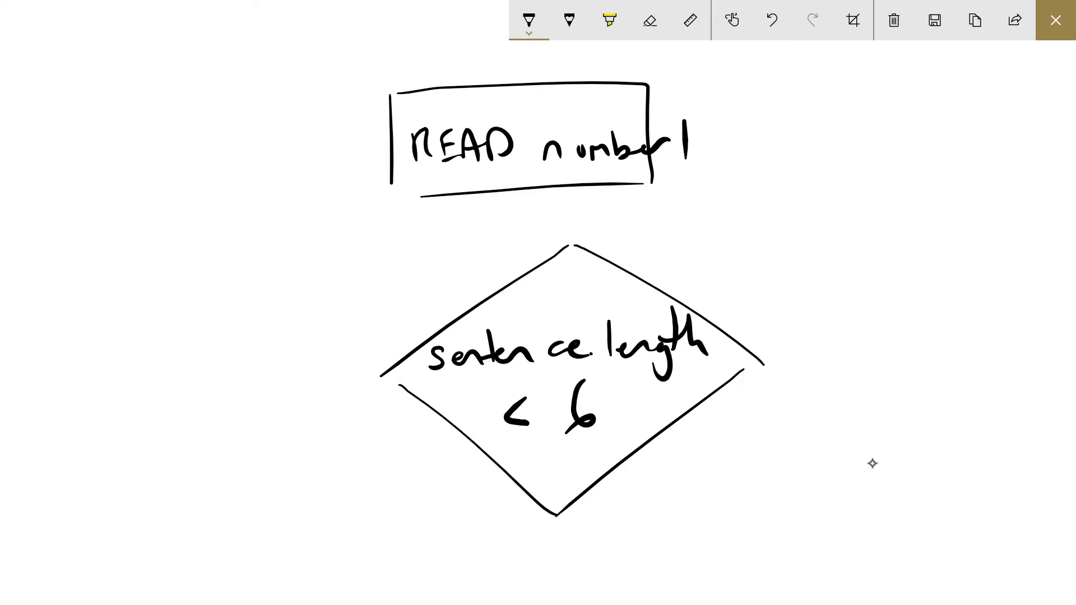
Close the Sketchpad, bring OBS forward, then return to the browser's Basics page
left_click(1056, 21)
key("alt+Tab")
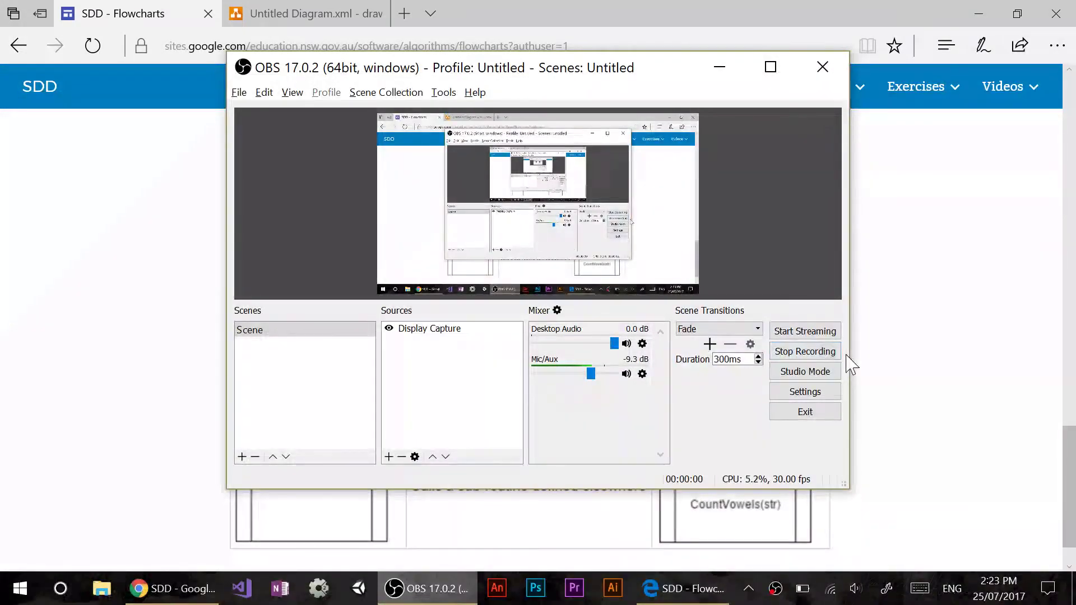
left_click(852, 365)
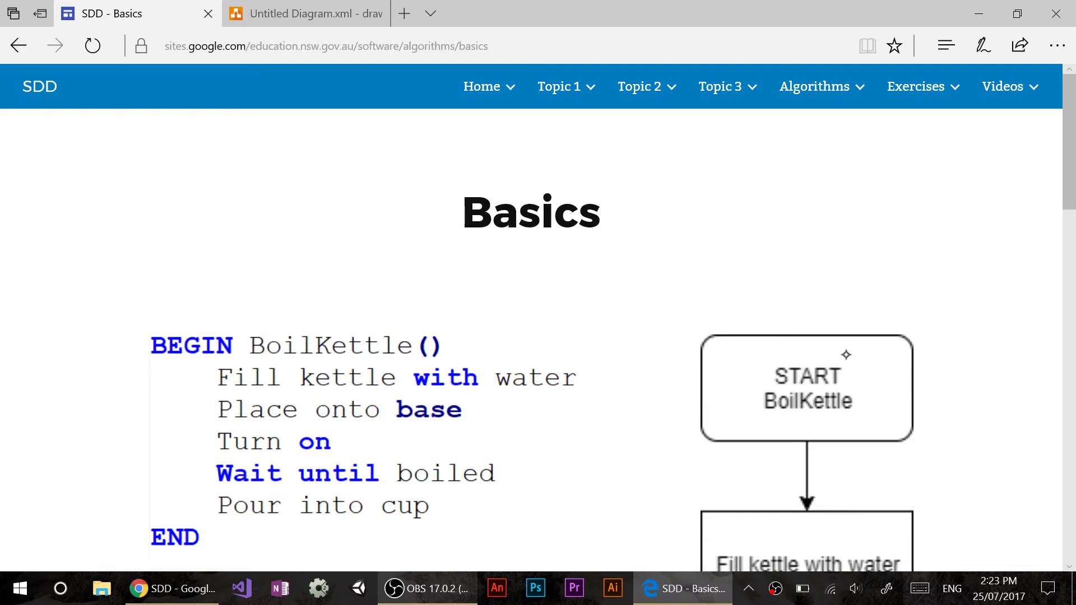
Scroll the Basics page past the BoilKettle pseudocode and flowchart to the Have a go list
scroll(846, 354, "down", 3)
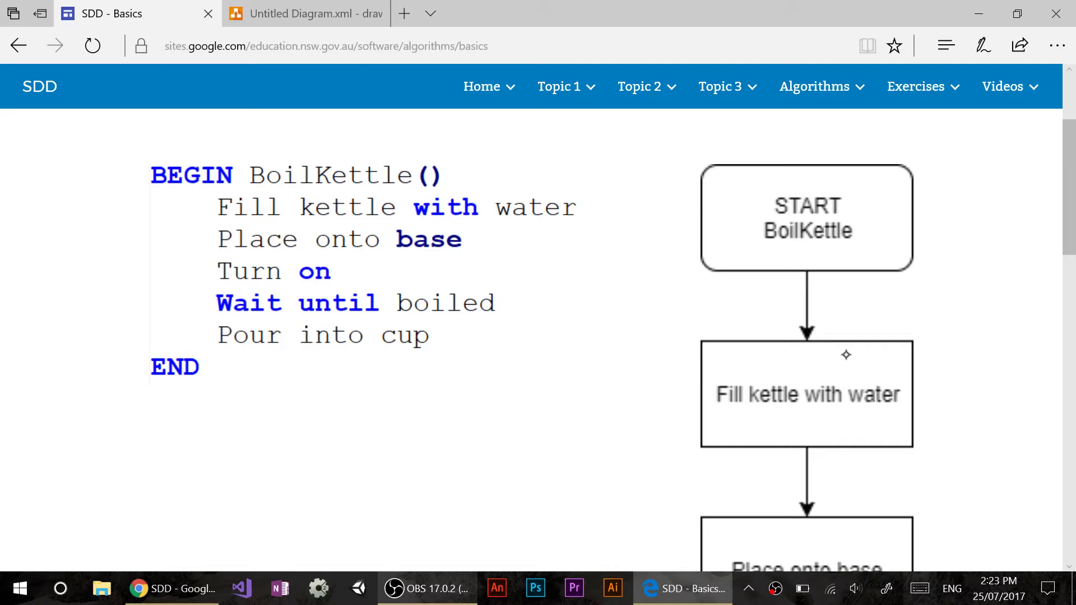
scroll(846, 355, "down", 10)
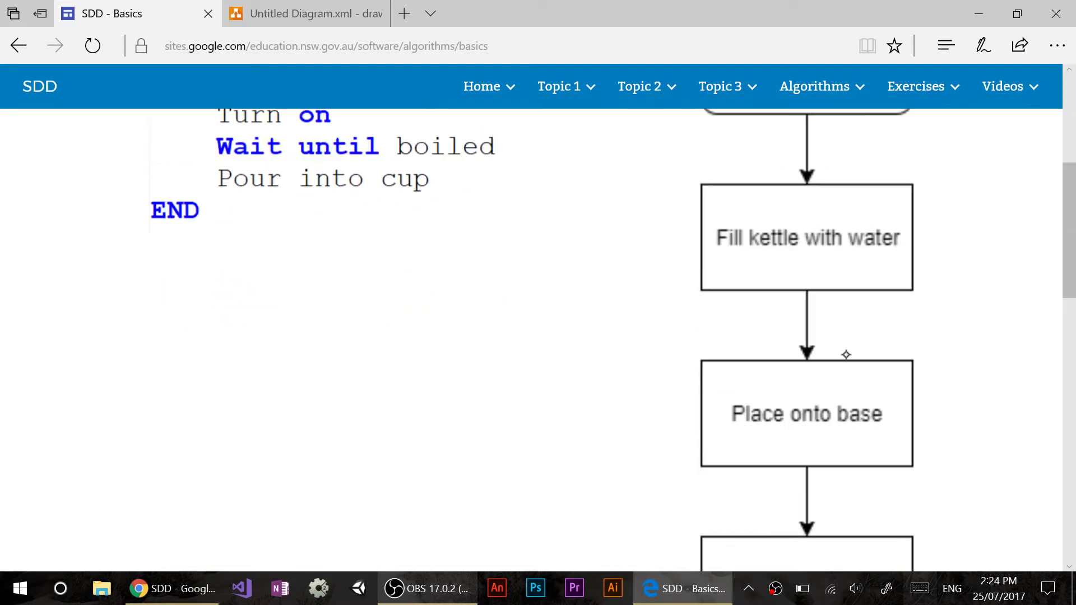
scroll(846, 355, "down", 3)
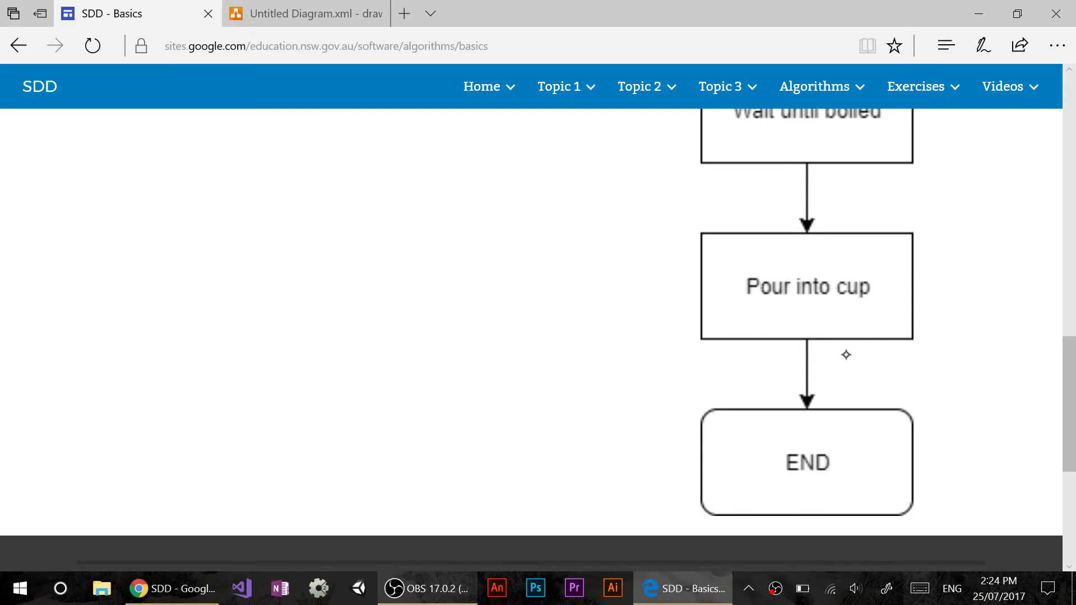
scroll(846, 355, "down", 5)
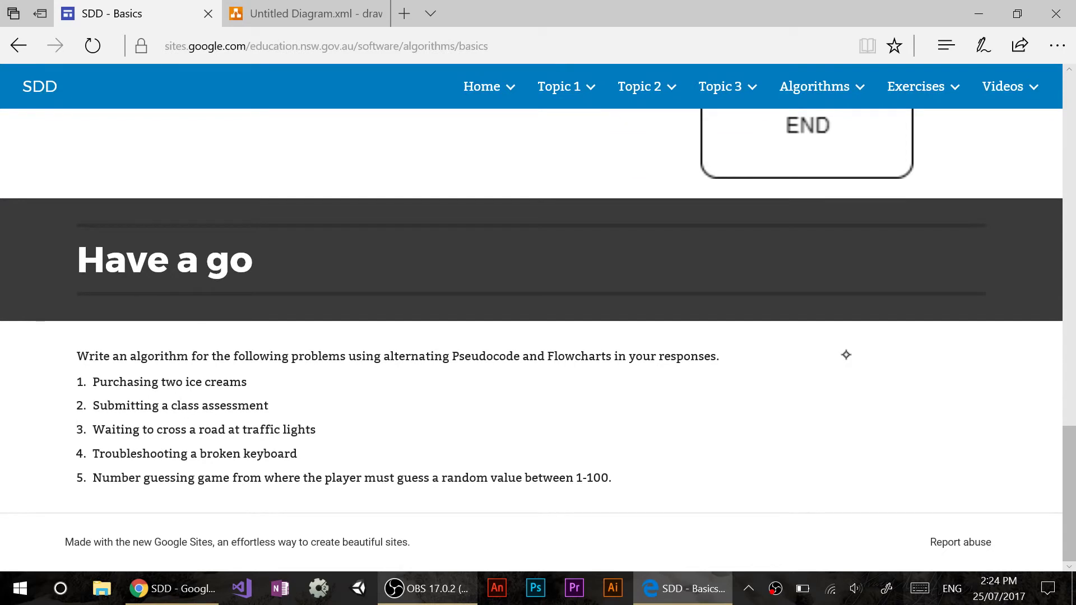
Turn on Edge Web Note inking and draw a test stroke near the Have a go heading
left_click(983, 46)
left_click_drag(461, 340, 484, 273)
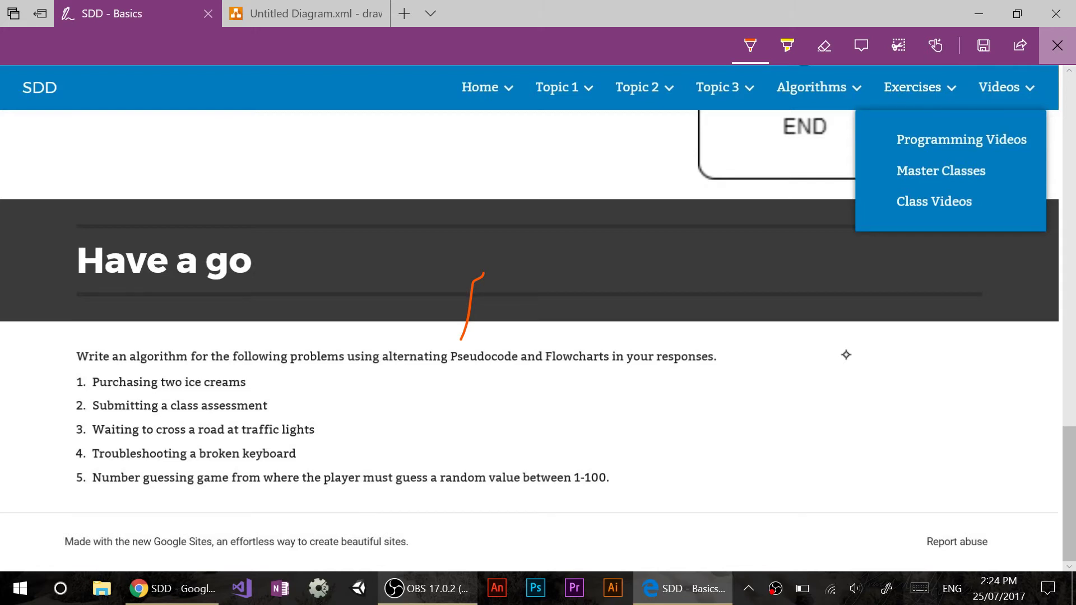
scroll(846, 354, "up", 3)
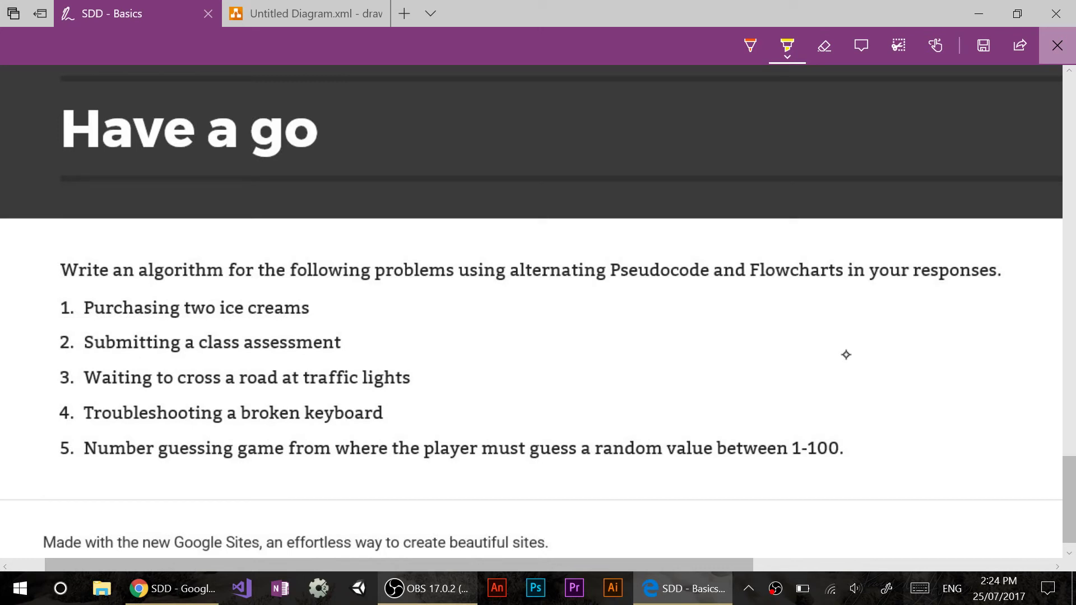
key("p")
left_click_drag(324, 310, 350, 306)
mouse_move(366, 296)
left_mouse_down()
mouse_move(364, 319)
mouse_move(366, 307)
mouse_move(381, 317)
left_mouse_up()
mouse_move(394, 305)
left_mouse_down()
mouse_move(406, 308)
mouse_move(401, 321)
mouse_move(421, 309)
left_mouse_up()
mouse_move(436, 294)
left_mouse_down()
mouse_move(433, 314)
mouse_move(446, 314)
left_mouse_up()
left_click_drag(454, 303, 461, 309)
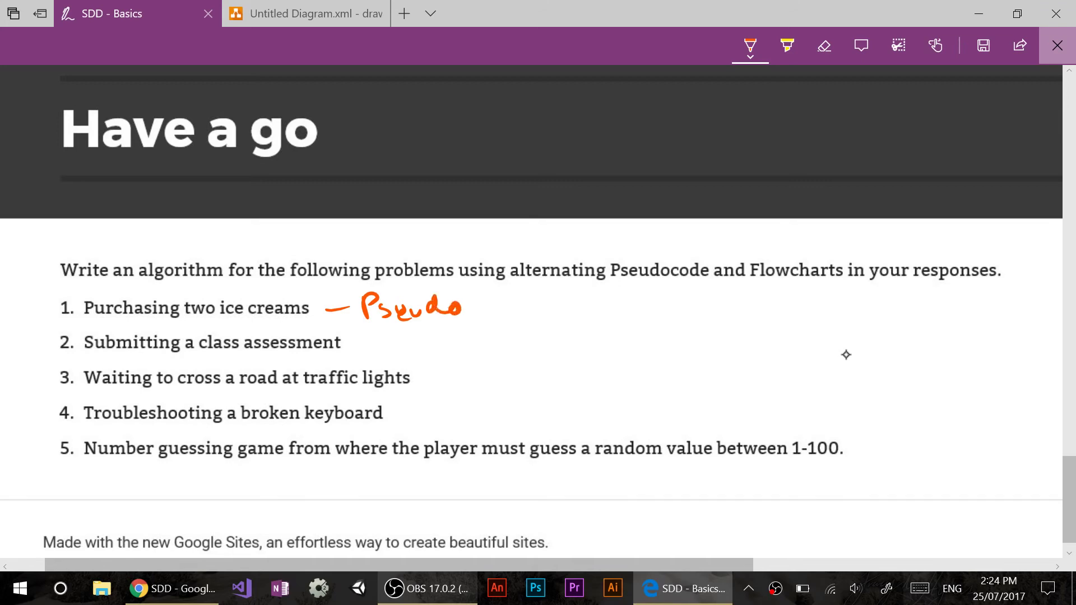
left_click_drag(370, 343, 387, 344)
mouse_move(412, 335)
left_mouse_down()
mouse_move(410, 349)
mouse_move(422, 328)
left_mouse_up()
mouse_move(432, 330)
left_mouse_down()
mouse_move(431, 342)
mouse_move(444, 337)
left_mouse_up()
left_click_drag(456, 336, 475, 335)
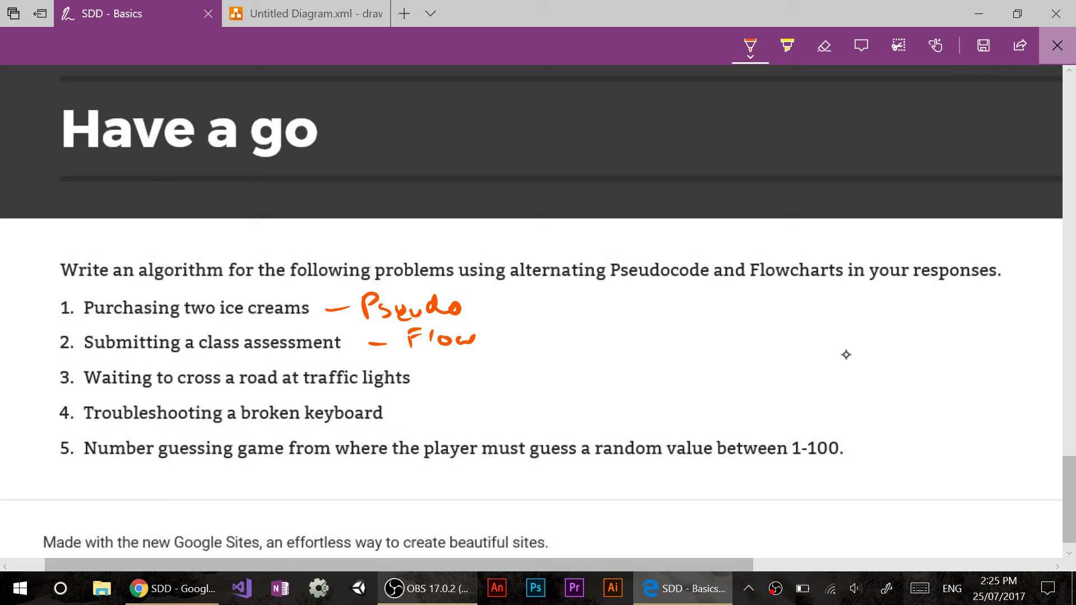
key("ctrl+z")
key("ctrl+z")
key("ctrl+z")
key("ctrl+z")
key("ctrl+z")
key("ctrl+z")
key("ctrl+z")
key("ctrl+z")
key("ctrl+z")
key("ctrl+z")
key("ctrl+z")
key("ctrl+z")
key("ctrl+z")
key("ctrl+z")
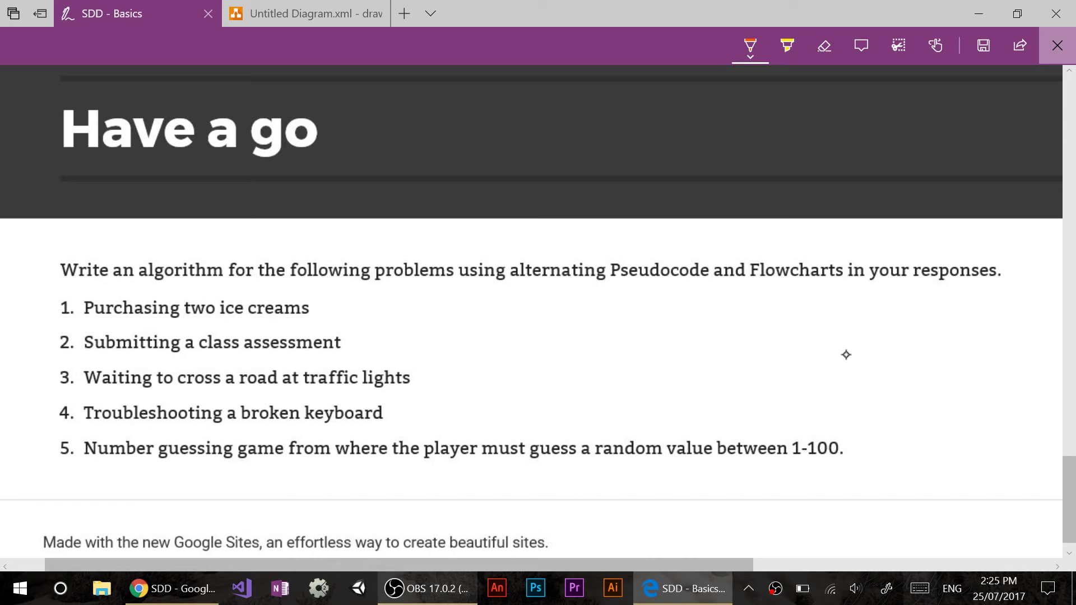
Highlight the Have a go list numbers in yellow with the Web Note highlighter
key("Right")
left_click_drag(63, 299, 65, 318)
mouse_move(71, 332)
left_mouse_down()
mouse_move(60, 359)
mouse_move(73, 350)
left_mouse_up()
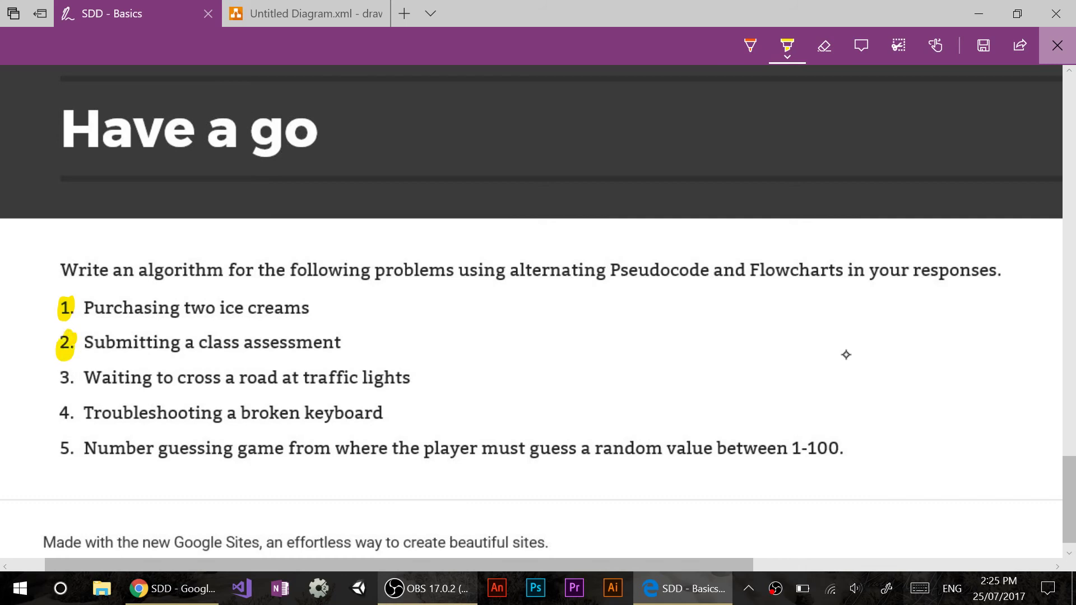
mouse_move(71, 364)
left_mouse_down()
mouse_move(64, 377)
mouse_move(76, 372)
left_mouse_up()
left_click_drag(70, 400, 69, 461)
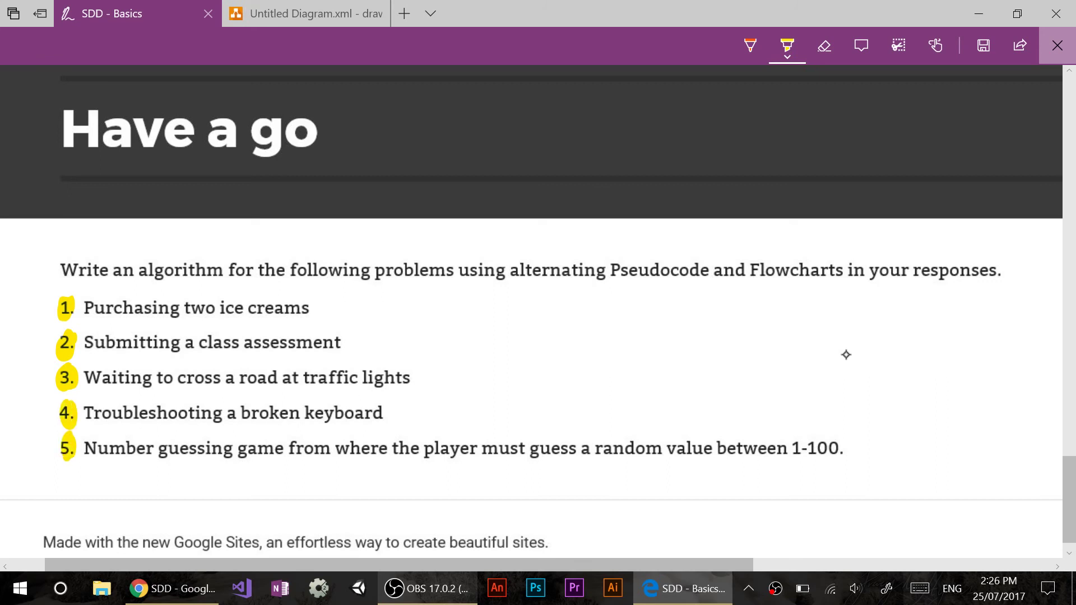